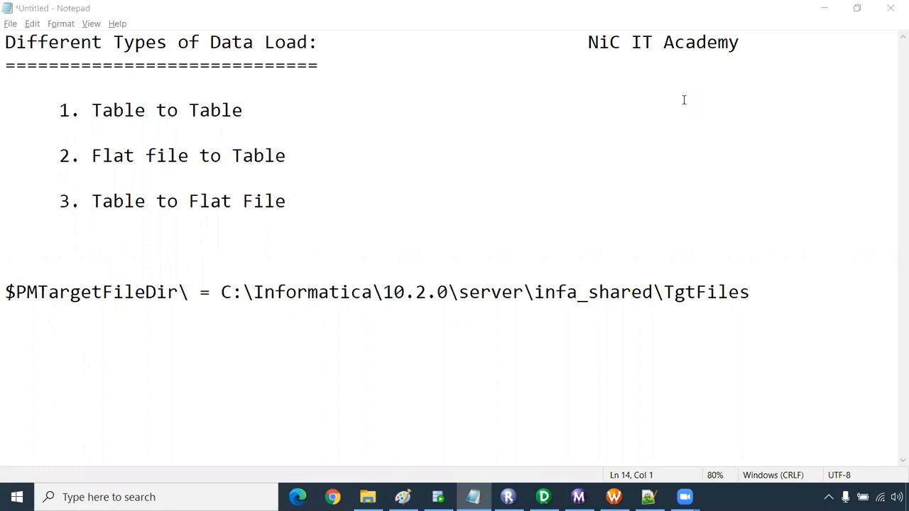
Check the "Table to Flat File" note and locate the t_ff_employees file in the TgtFiles folder in File Explorer
drag(287, 211, 49, 206)
click(368, 497)
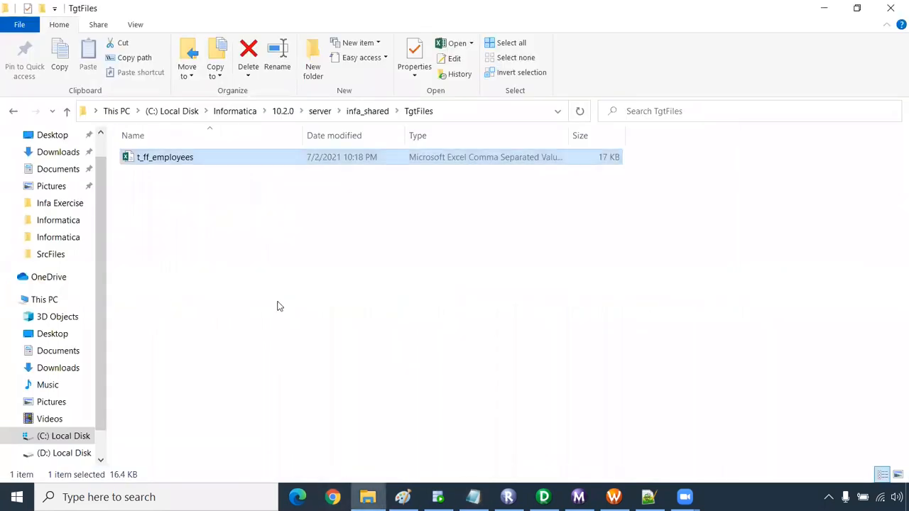
click(188, 196)
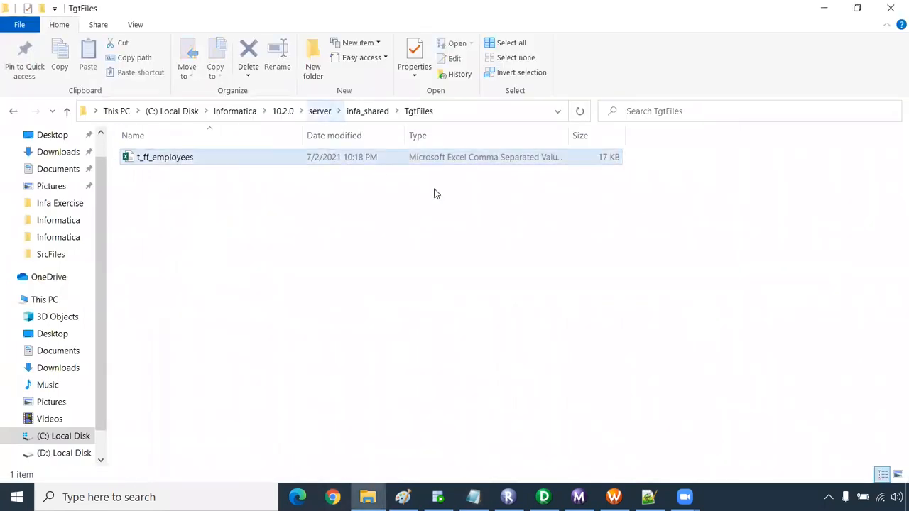
click(186, 162)
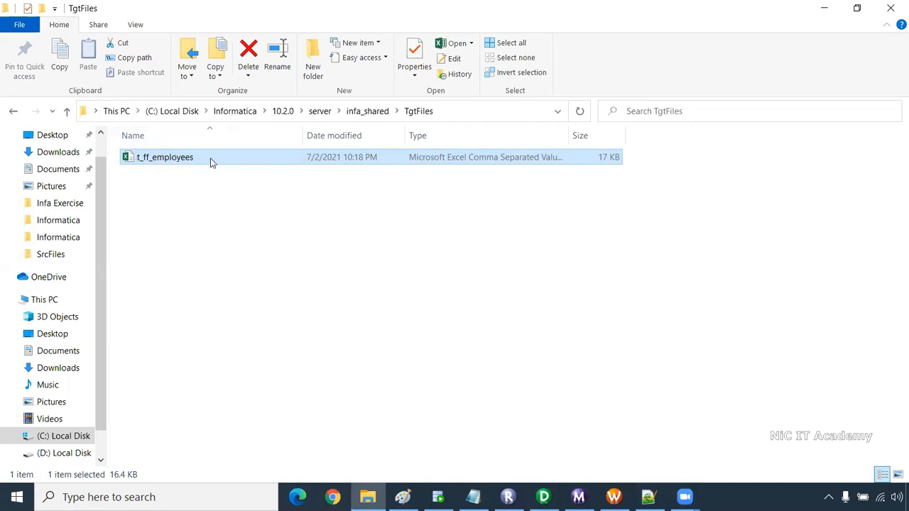
Switch to Workflow Manager, open session s_m_T_FF_Employees and select the output filename in the T_FF_EMPLOYEES target's mapping properties
click(613, 497)
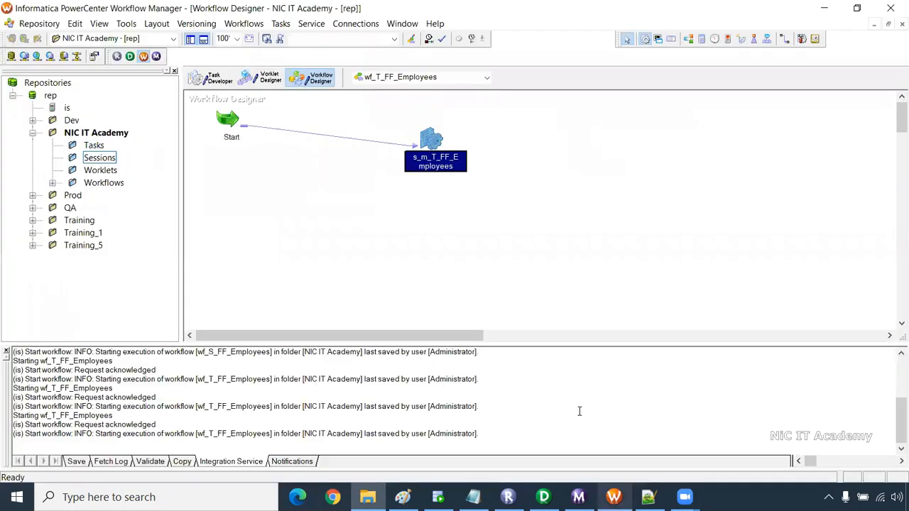
double_click(442, 161)
click(273, 73)
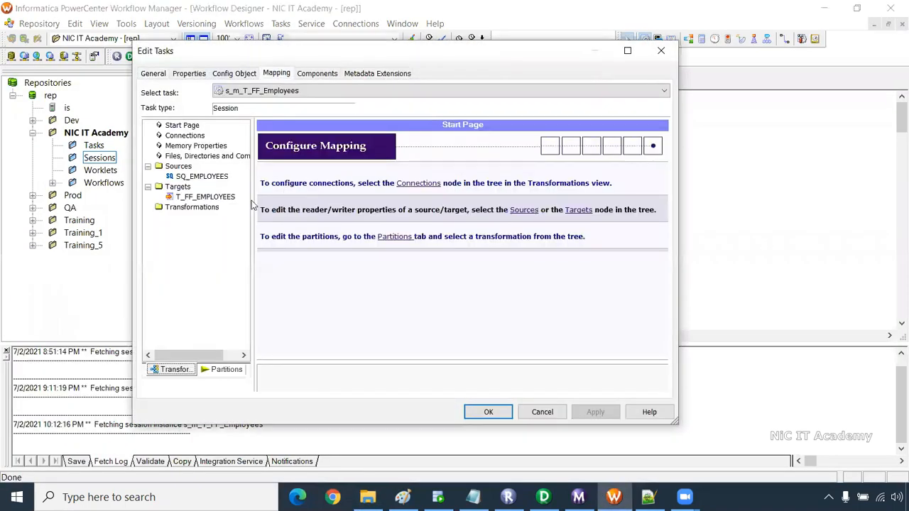
click(215, 197)
scroll(543, 335, down, 3)
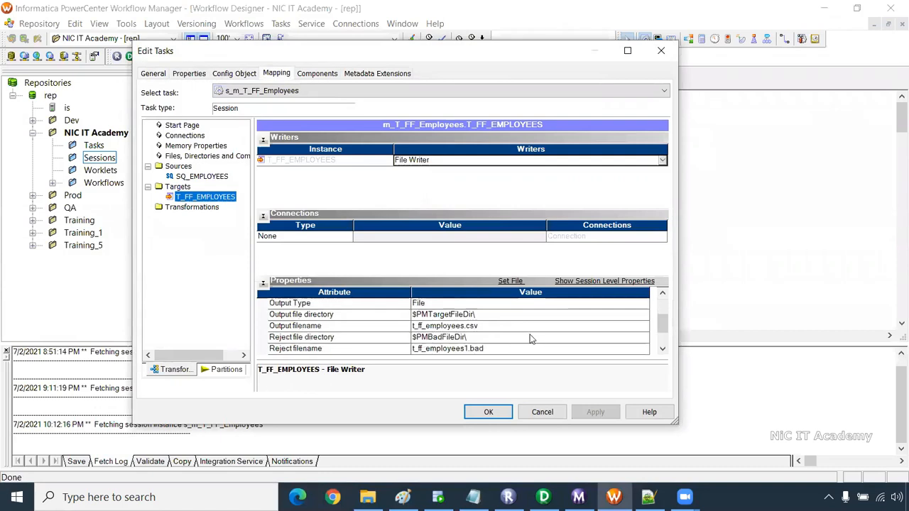
click(469, 325)
drag(479, 326, 412, 326)
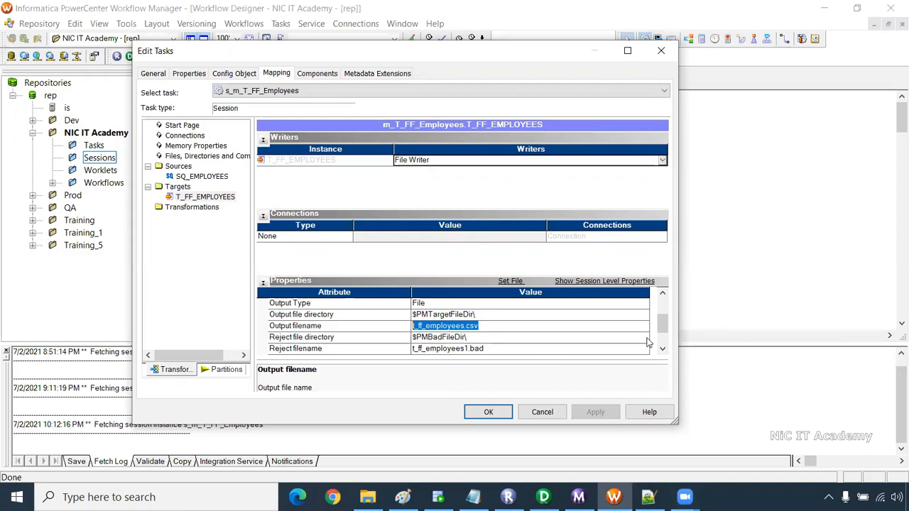
Turn off Append if Exists for the T_FF_EMPLOYEES target, apply the change and close the session settings
scroll(664, 329, up, 1)
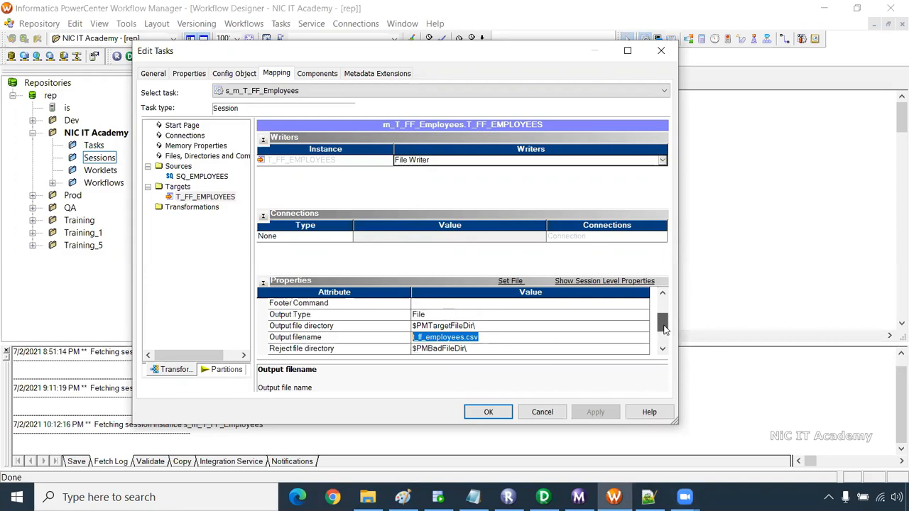
scroll(666, 324, up, 2)
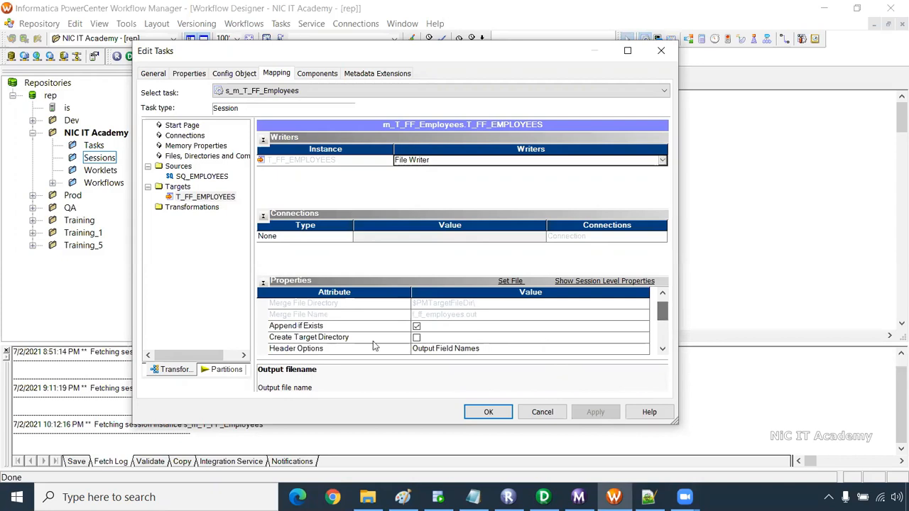
click(319, 327)
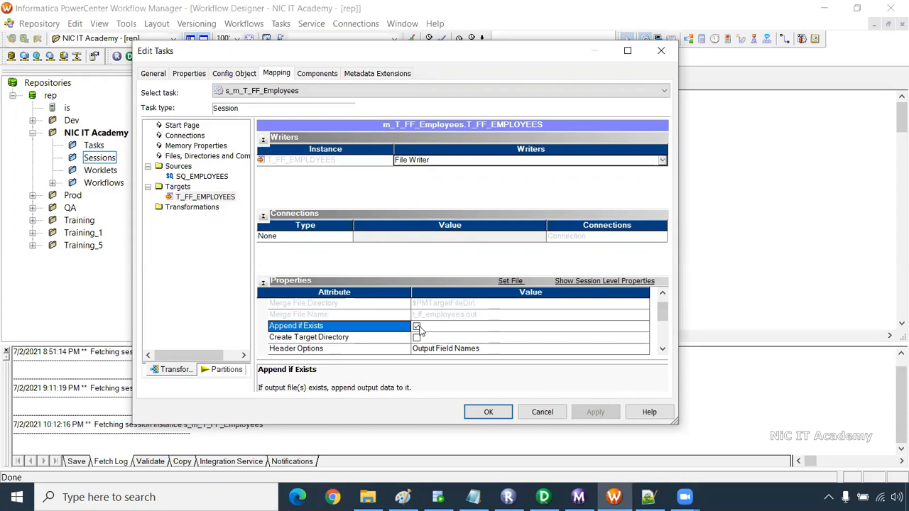
click(416, 327)
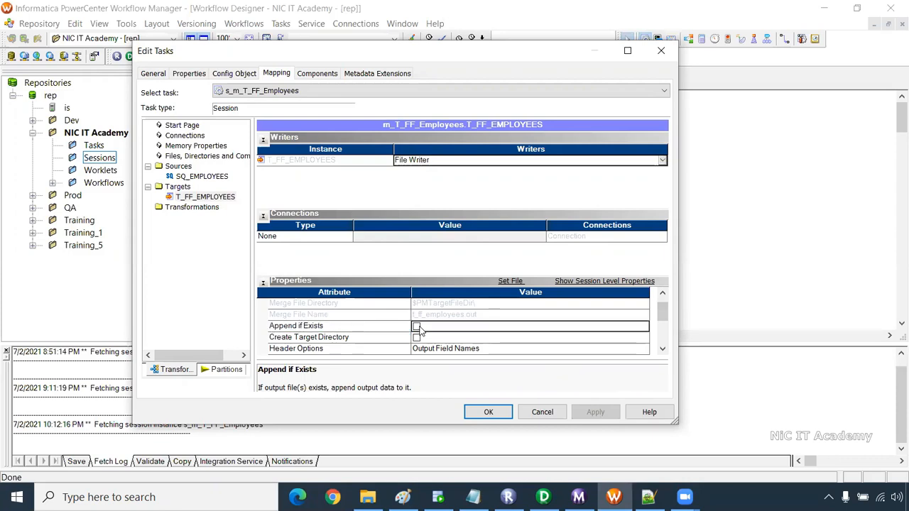
click(595, 412)
click(506, 413)
Switch to PowerCenter Designer and clear all definitions from the Target Designer workspace
click(543, 497)
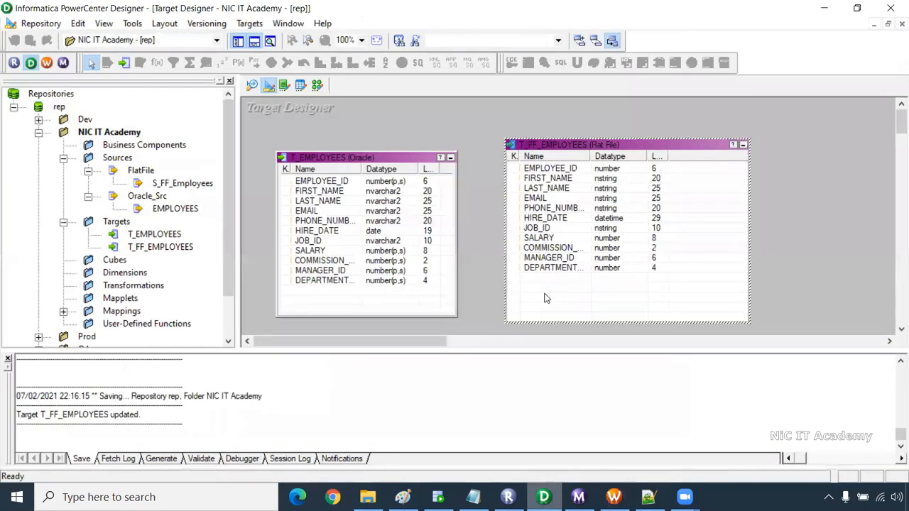
click(317, 84)
drag(434, 346, 487, 346)
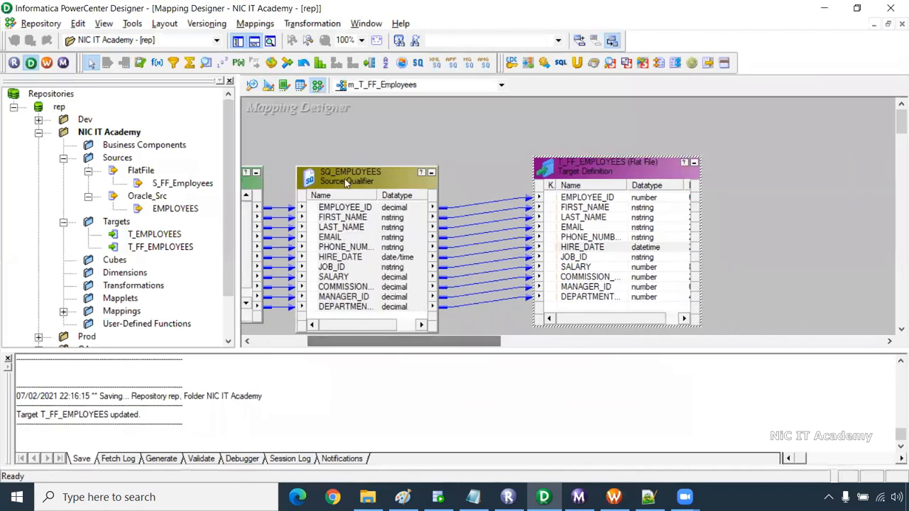
click(269, 85)
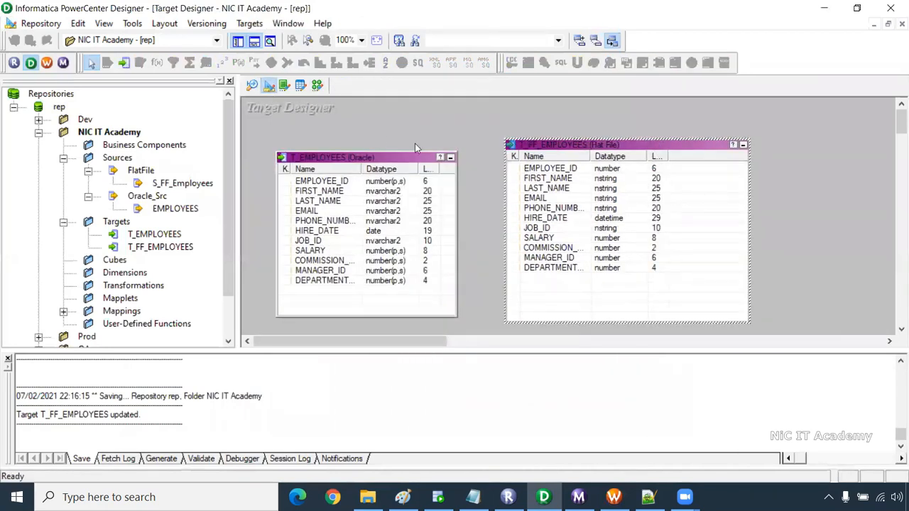
right_click(428, 119)
click(454, 140)
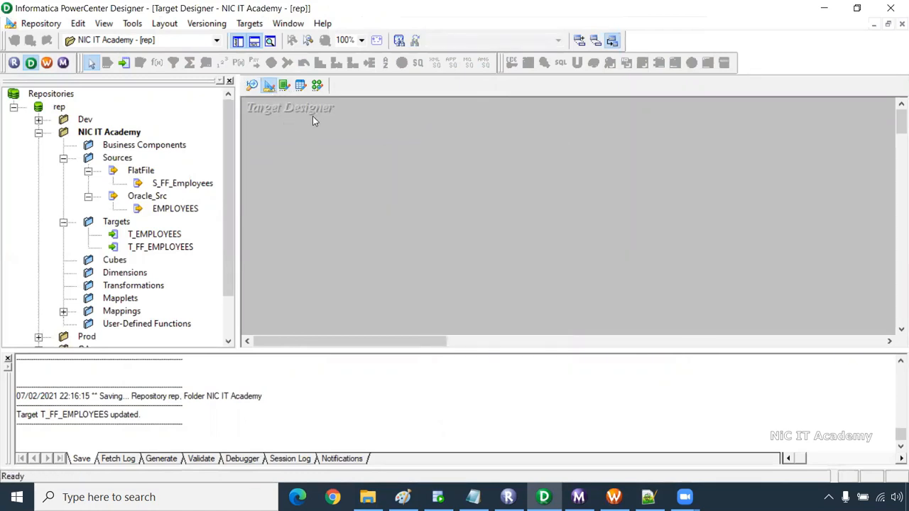
Place the T_FF_EMPLOYEES target in the Target Designer workspace and enlarge its box to show all columns
click(144, 252)
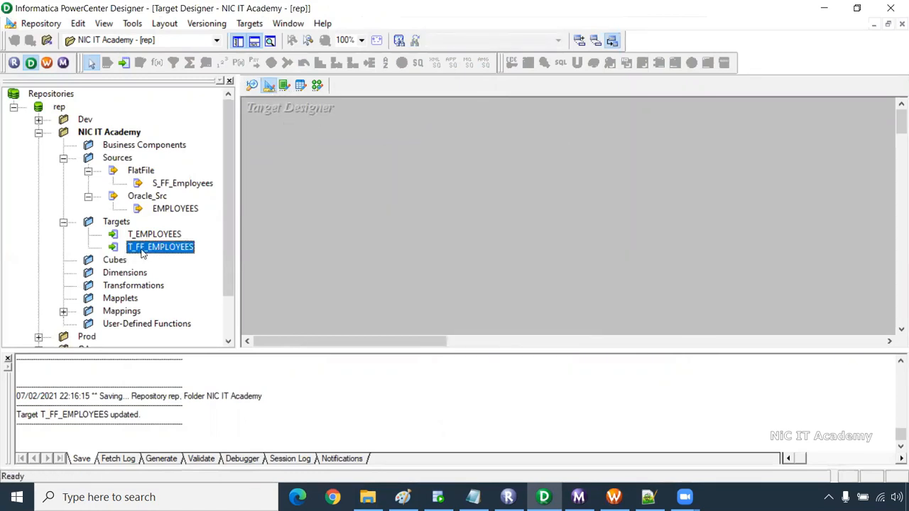
drag(141, 254, 291, 252)
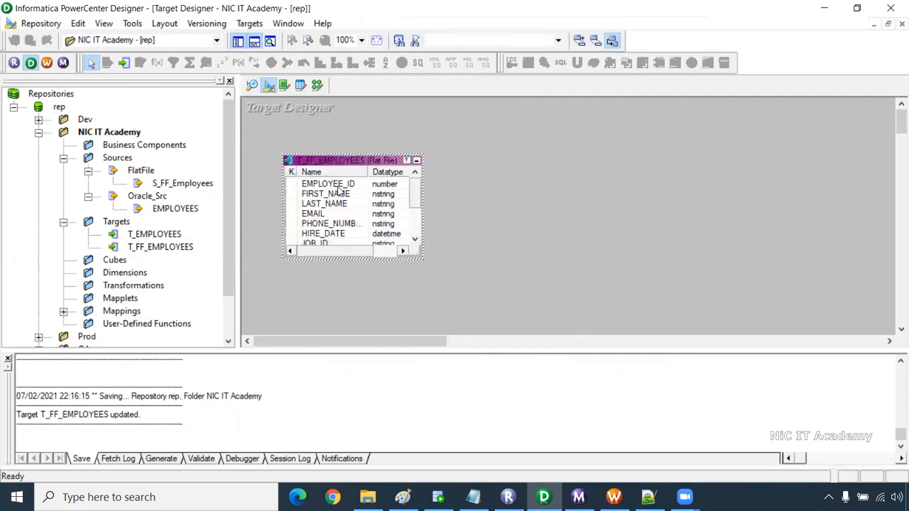
drag(423, 260, 477, 304)
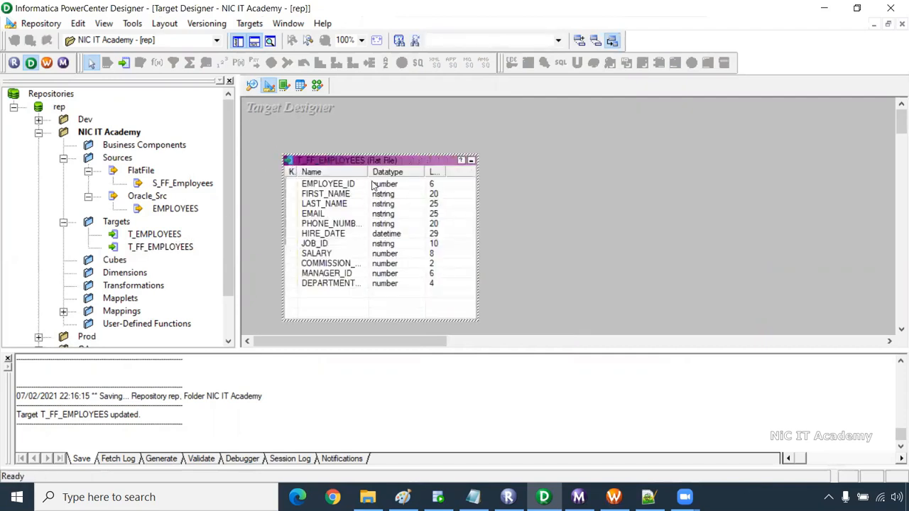
Open the T_FF_EMPLOYEES definition for editing and add the special FileName column after DEPARTMENT_ID
double_click(372, 162)
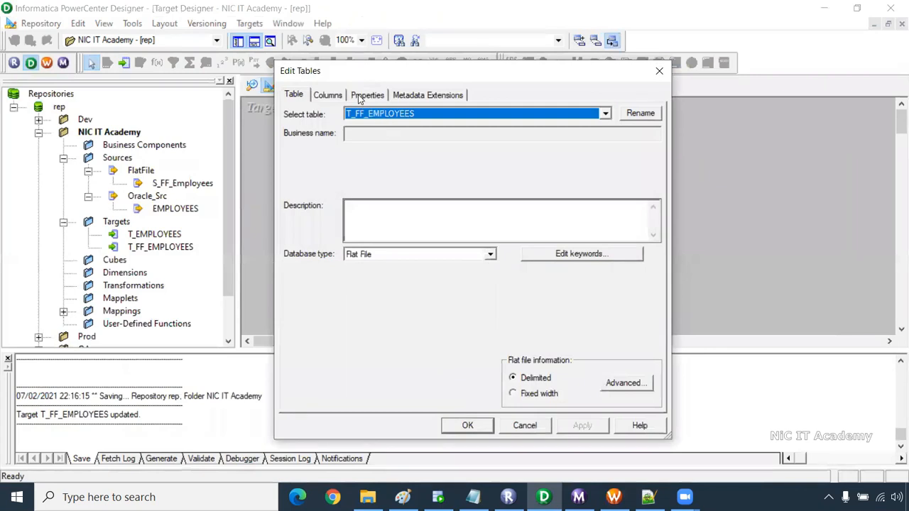
click(338, 96)
click(317, 288)
click(316, 287)
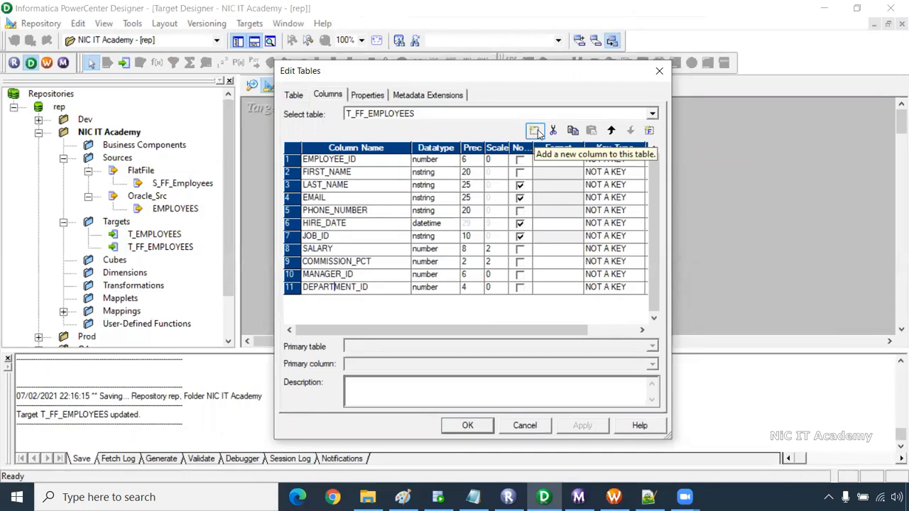
click(649, 132)
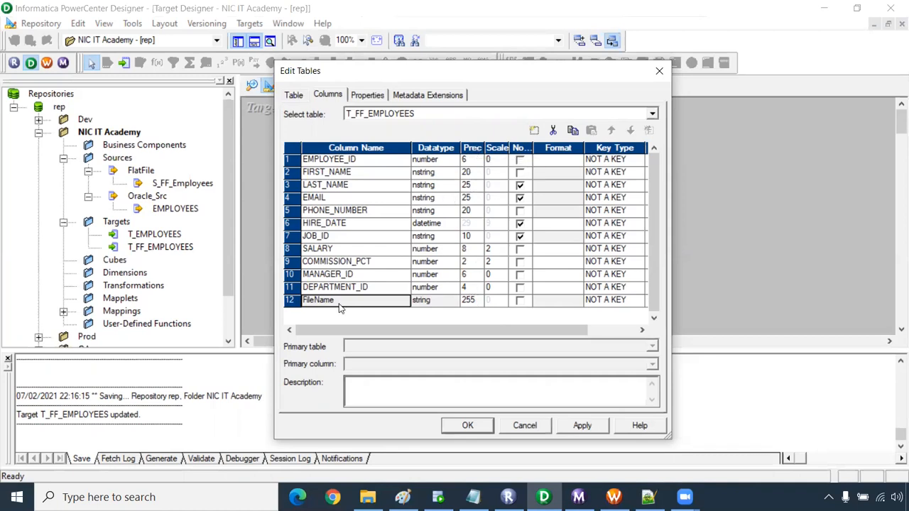
Try adding an ordinary column named file_name after DEPARTMENT_ID, then delete that column
click(291, 301)
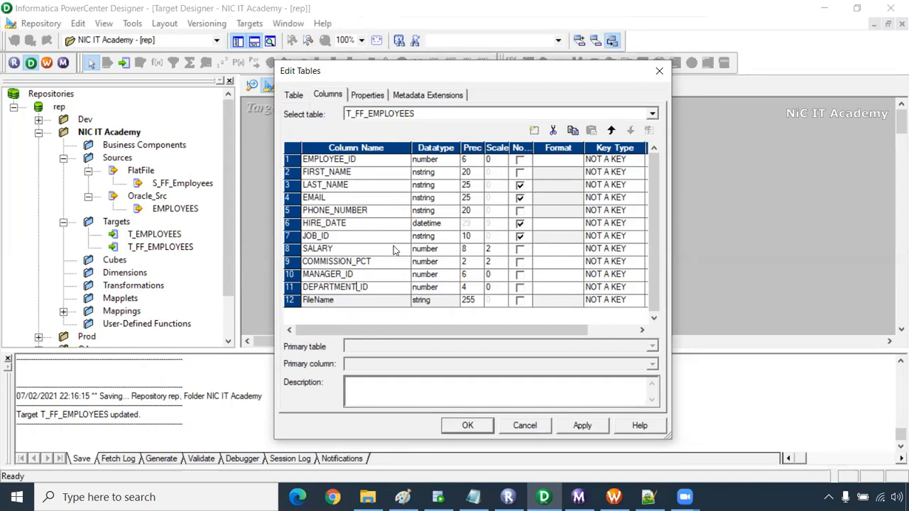
drag(449, 73, 448, 51)
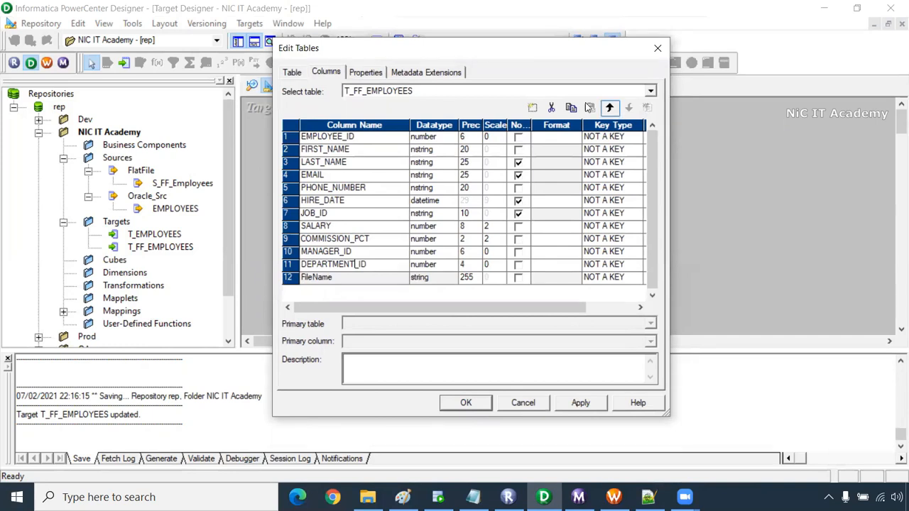
click(533, 107)
click(331, 277)
text(file_name)
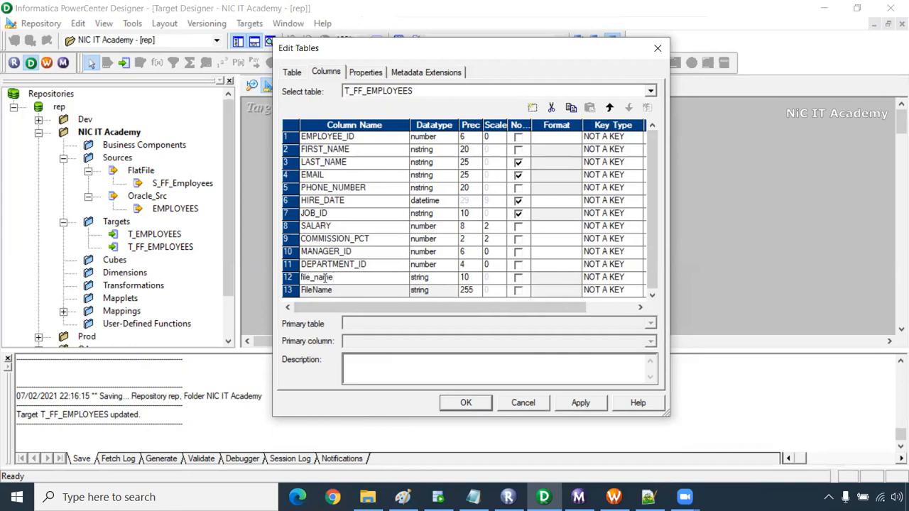
click(551, 108)
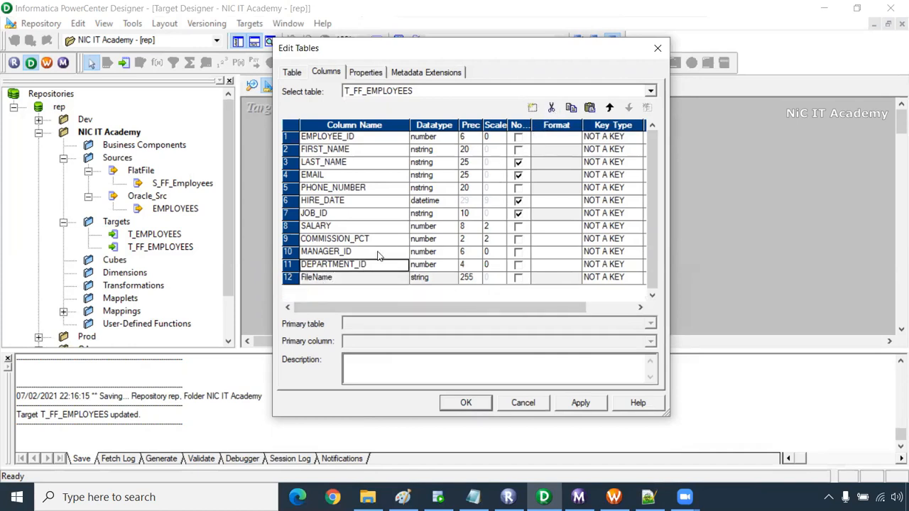
Apply the T_FF_EMPLOYEES column changes, close the table editor and switch to the m_T_FF_Employees mapping
click(560, 403)
click(465, 403)
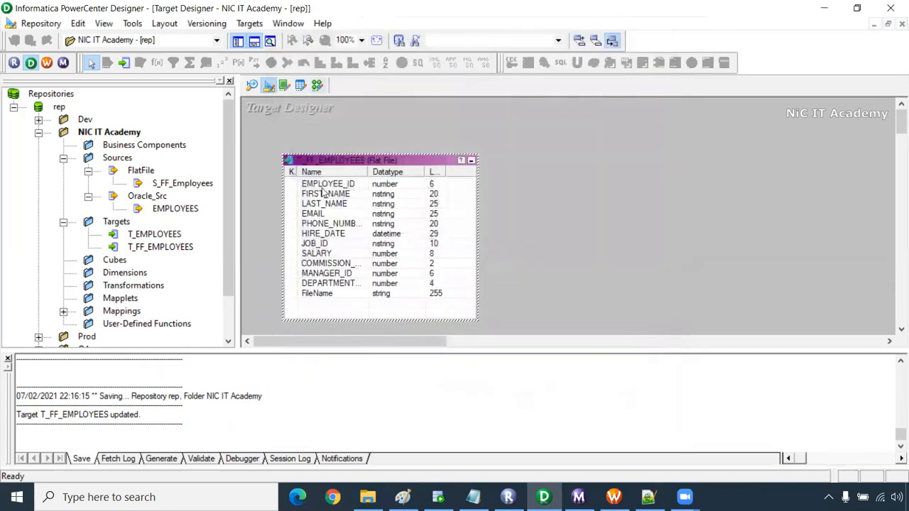
click(317, 84)
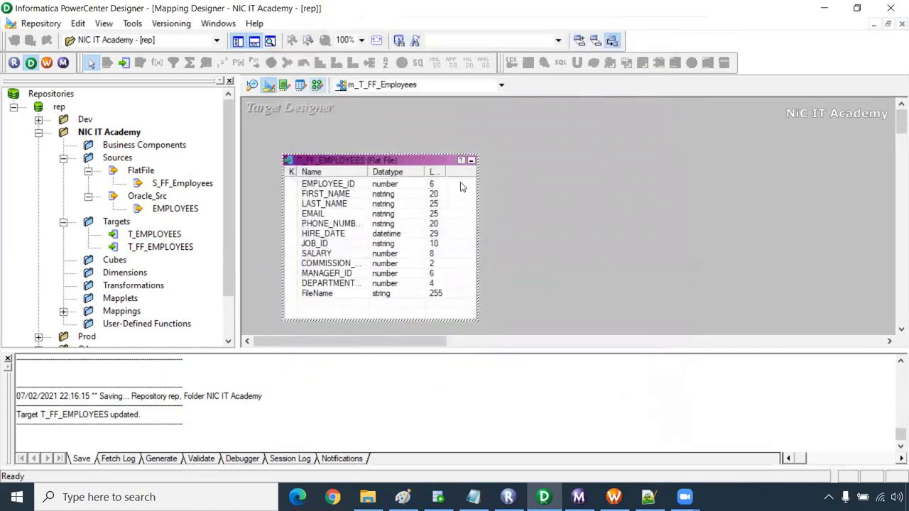
Enlarge the T_FF_EMPLOYEES target, SQ_EMPLOYEES qualifier and EMPLOYEES source boxes in the mapping so all their ports show
drag(613, 156, 613, 136)
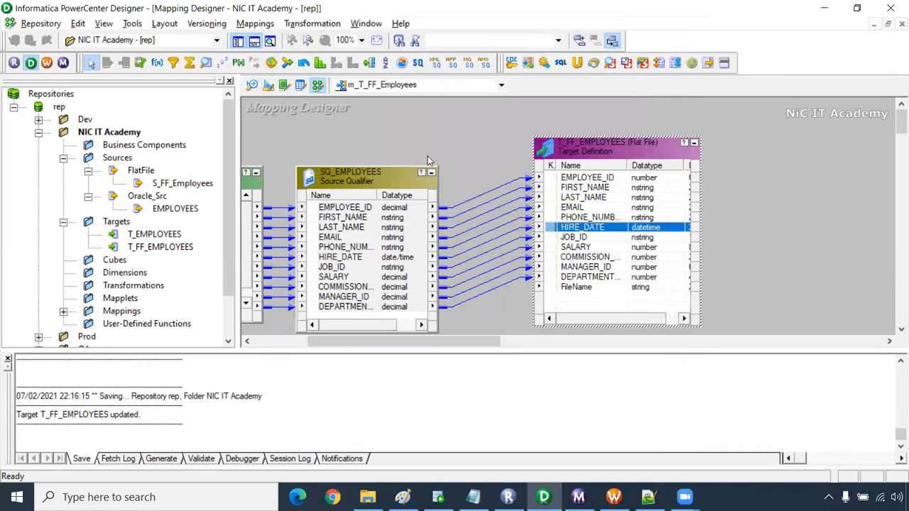
drag(403, 167, 405, 131)
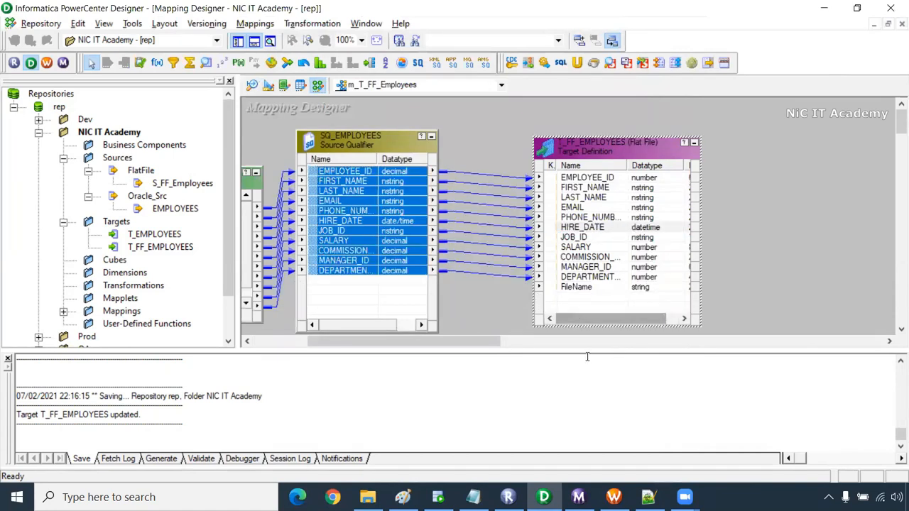
drag(485, 342, 452, 342)
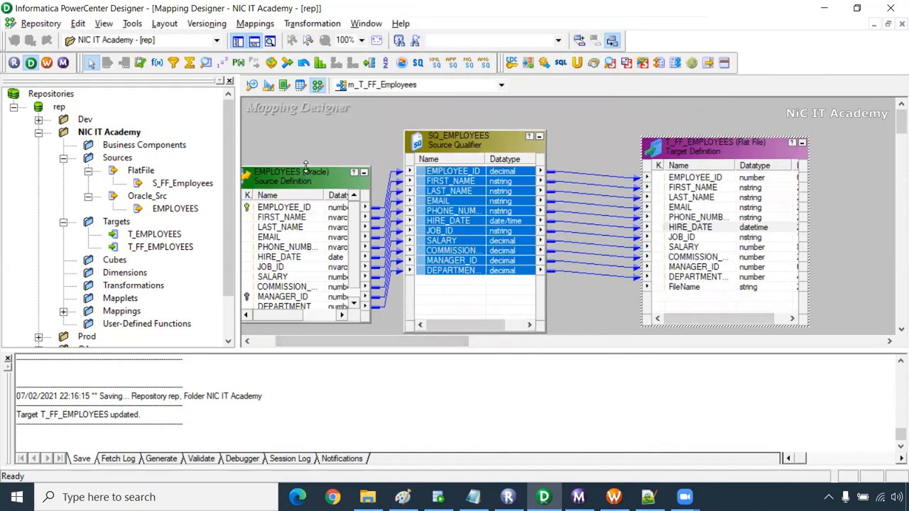
drag(318, 130, 318, 121)
click(465, 141)
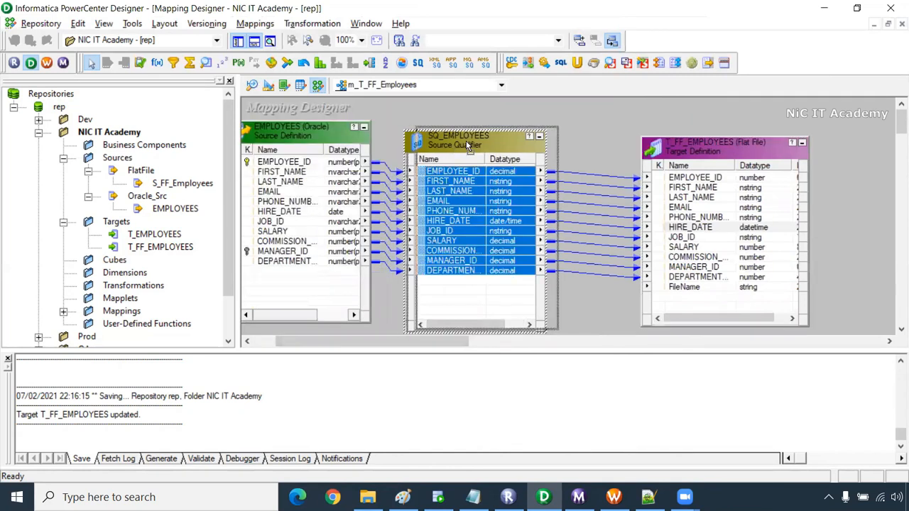
drag(468, 140, 482, 136)
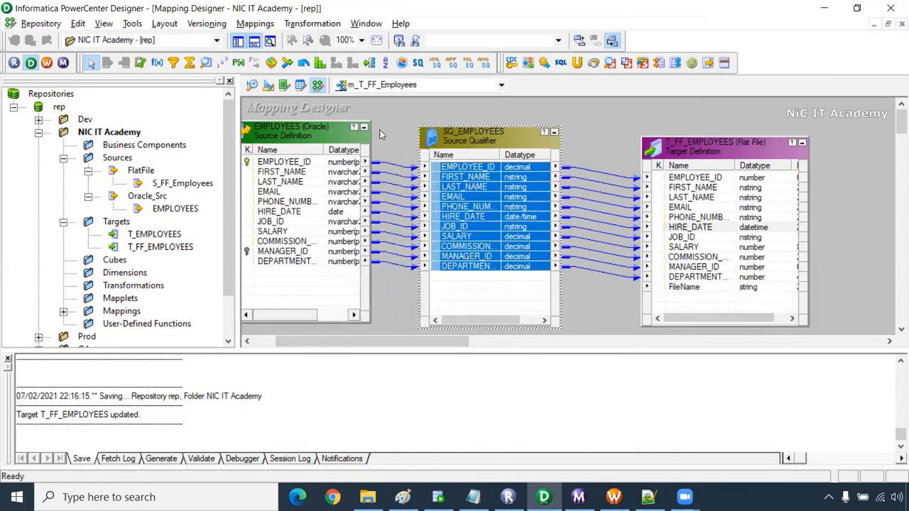
drag(420, 128, 408, 126)
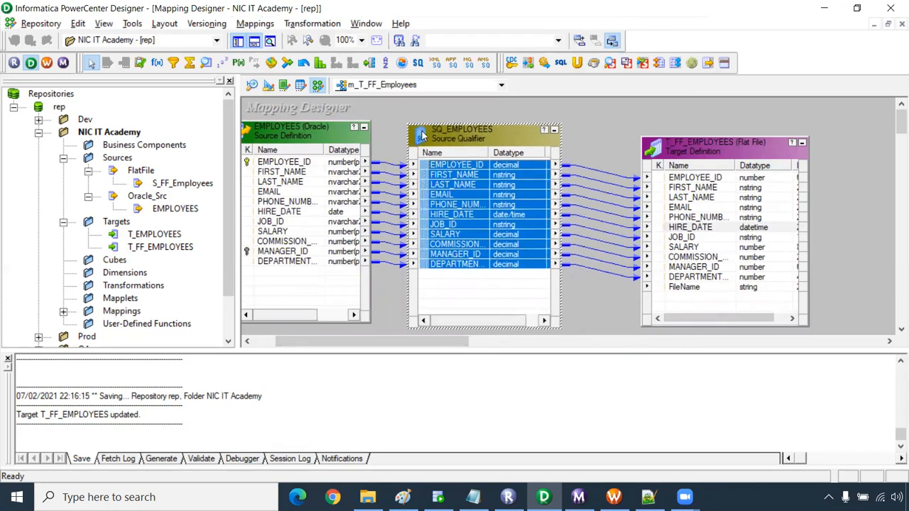
Move the T_FF_EMPLOYEES target and the SQ_EMPLOYEES qualifier up to line up roughly with the EMPLOYEES source
click(497, 265)
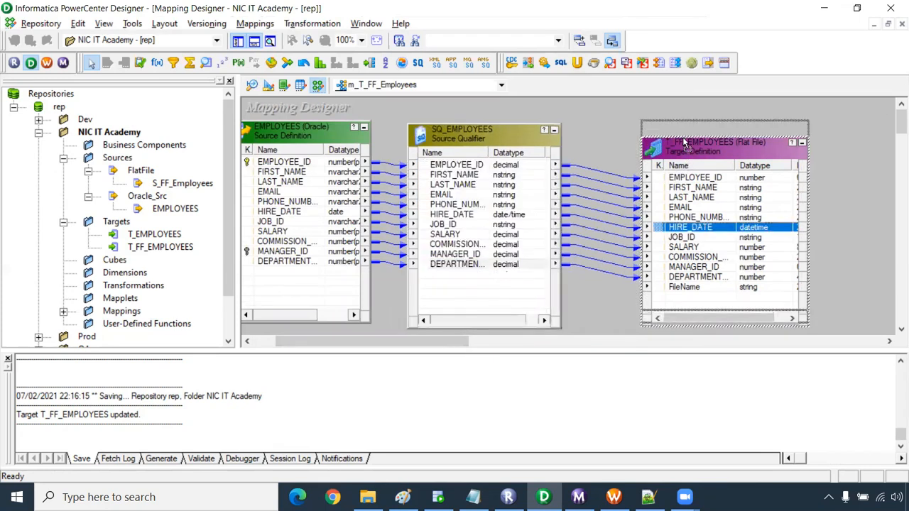
drag(686, 146, 685, 129)
click(491, 124)
drag(490, 124, 491, 113)
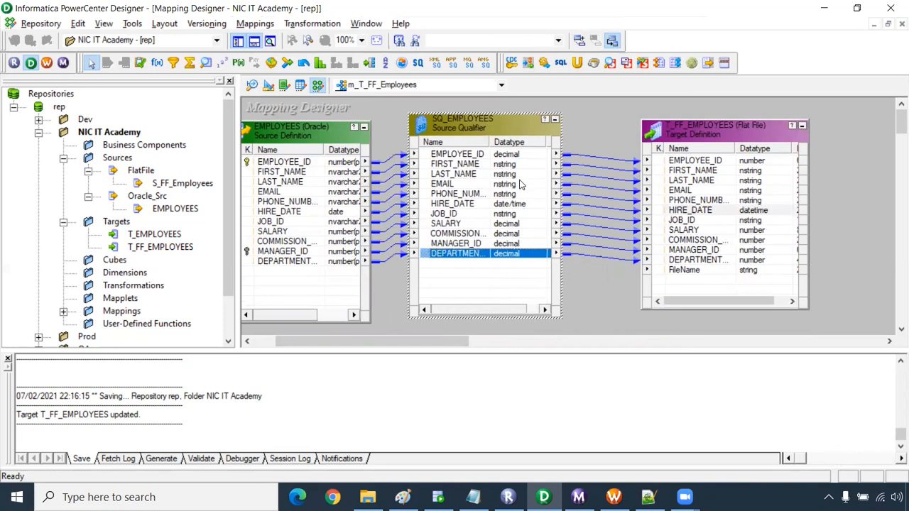
Shift the T_FF_EMPLOYEES target away from SQ_EMPLOYEES to free space and delete all links between them
click(690, 271)
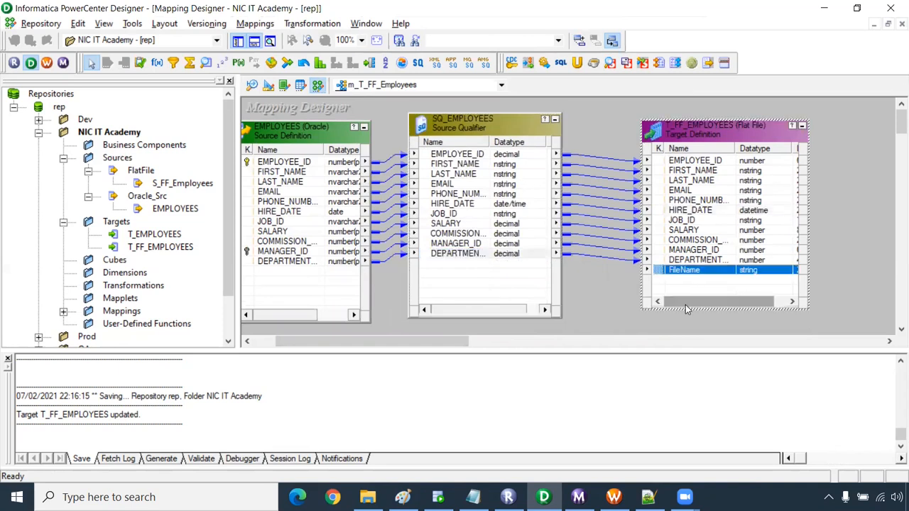
drag(692, 129, 749, 126)
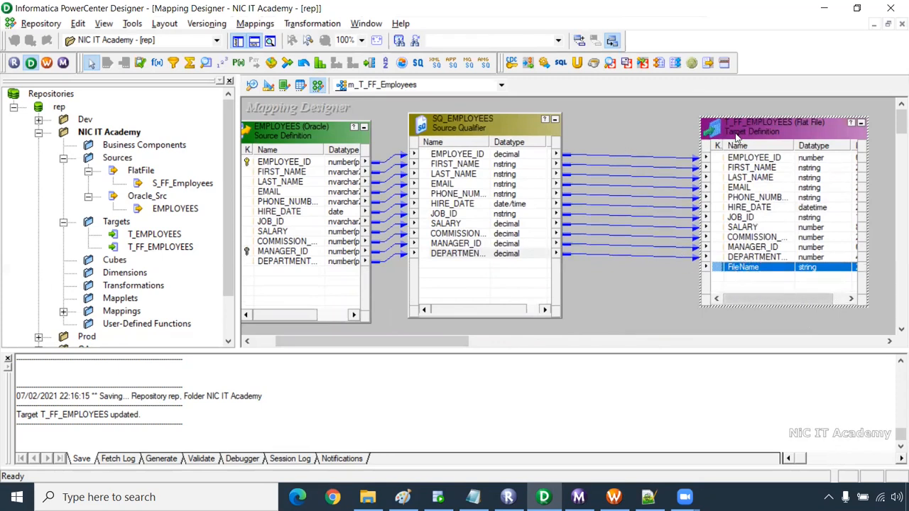
drag(738, 141, 776, 138)
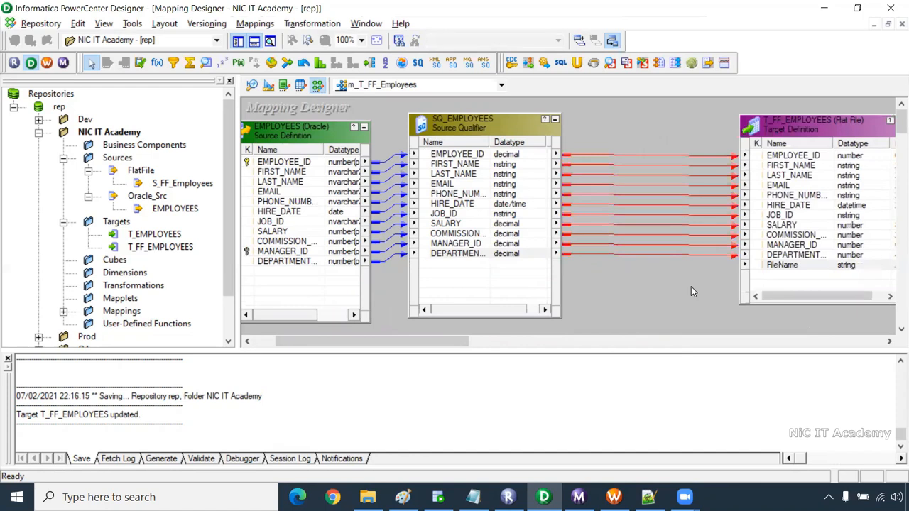
key(Delete)
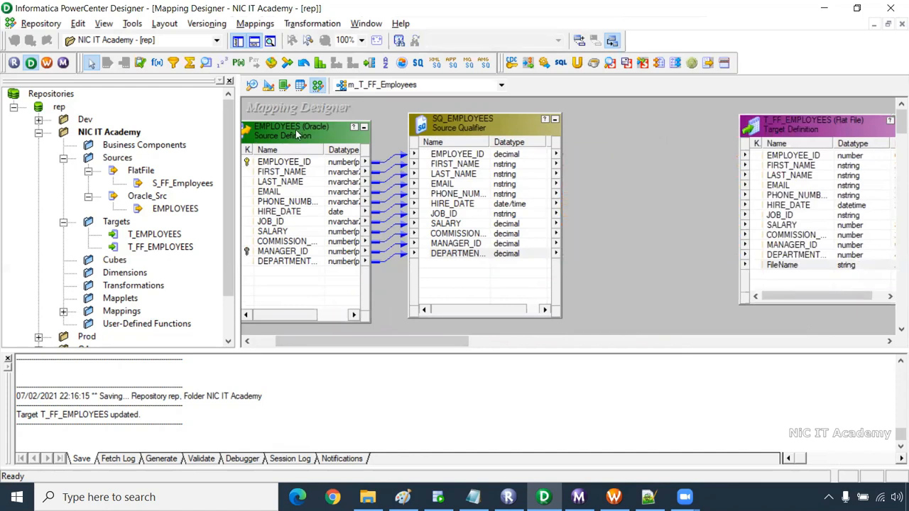
Place an Expression transformation between SQ_EMPLOYEES and T_FF_EMPLOYEES and link all source qualifier ports into it
click(163, 65)
drag(579, 102, 714, 295)
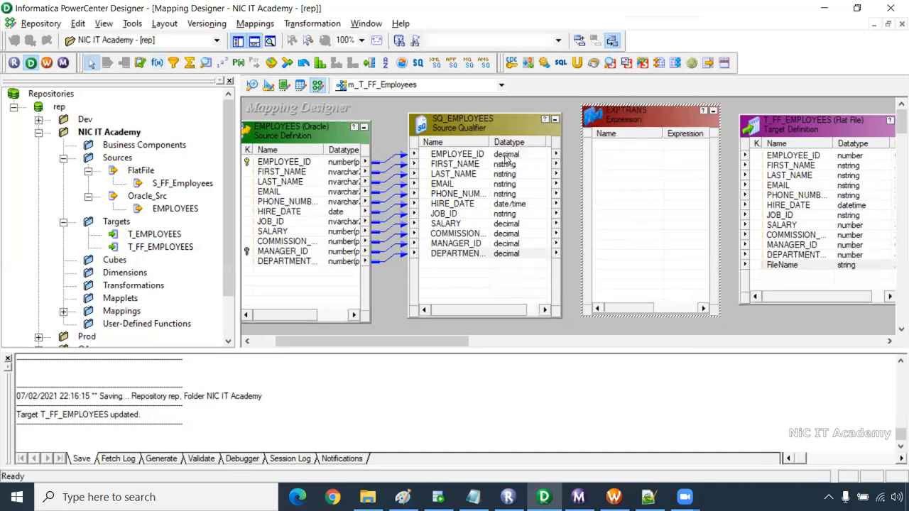
right_click(506, 155)
click(544, 166)
drag(465, 156, 621, 154)
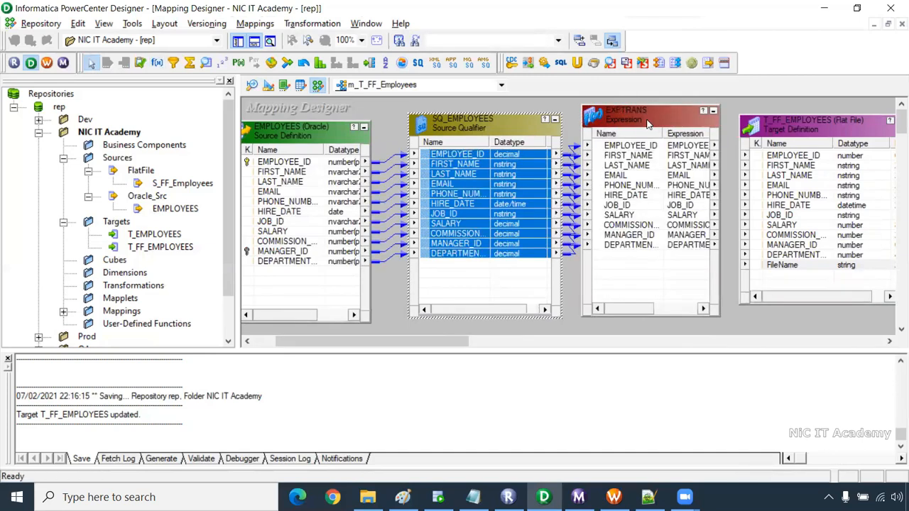
Spread the T_FF_EMPLOYEES target and the EXPTRANS expression farther apart in the mapping
drag(460, 342, 498, 343)
drag(682, 128, 735, 130)
drag(576, 122, 598, 124)
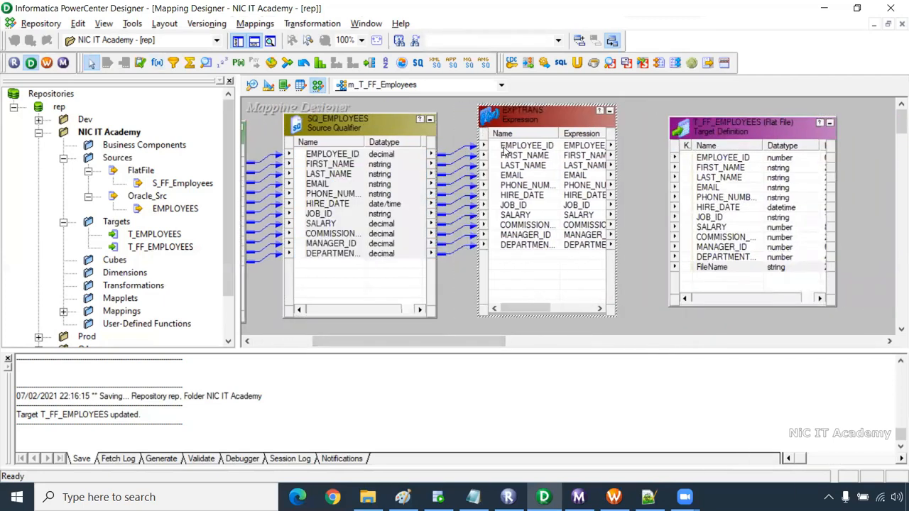
Add an output-only string port named File_name with precision 100 after DEPARTMENT_ID in EXPTRANS
double_click(532, 245)
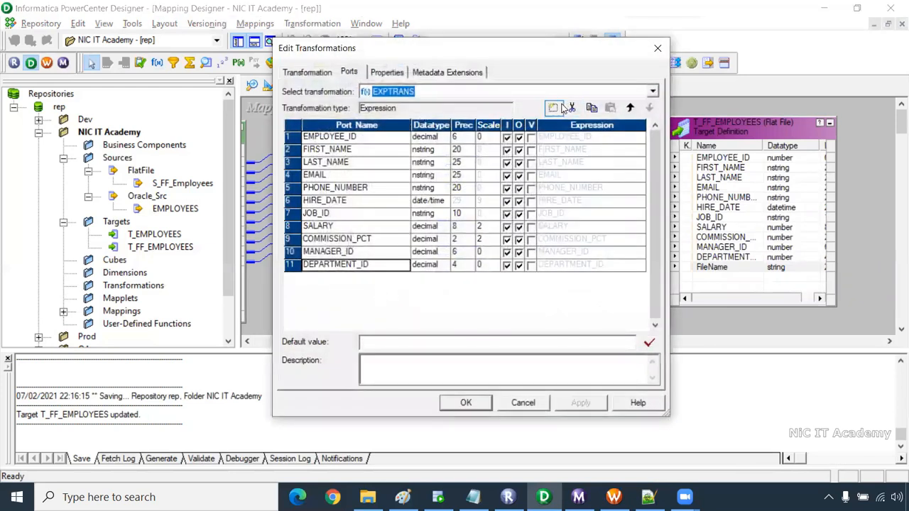
click(553, 107)
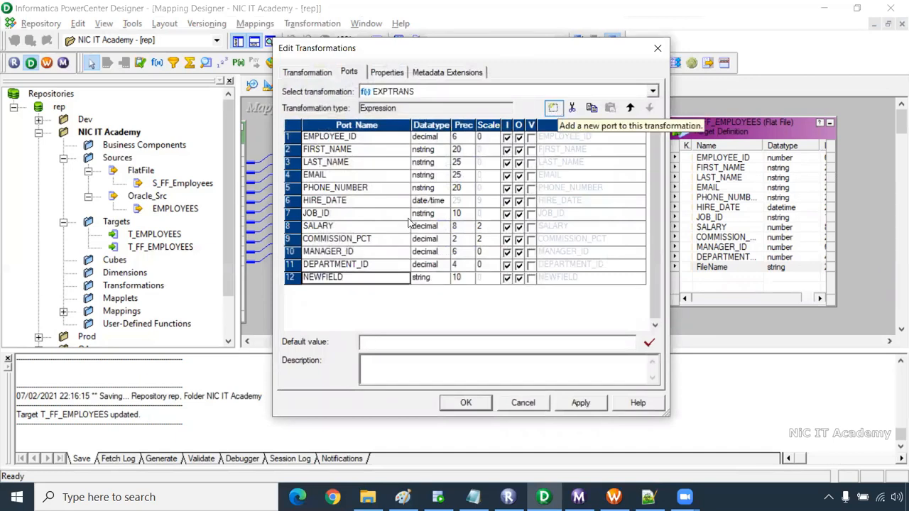
click(291, 278)
text(Fi)
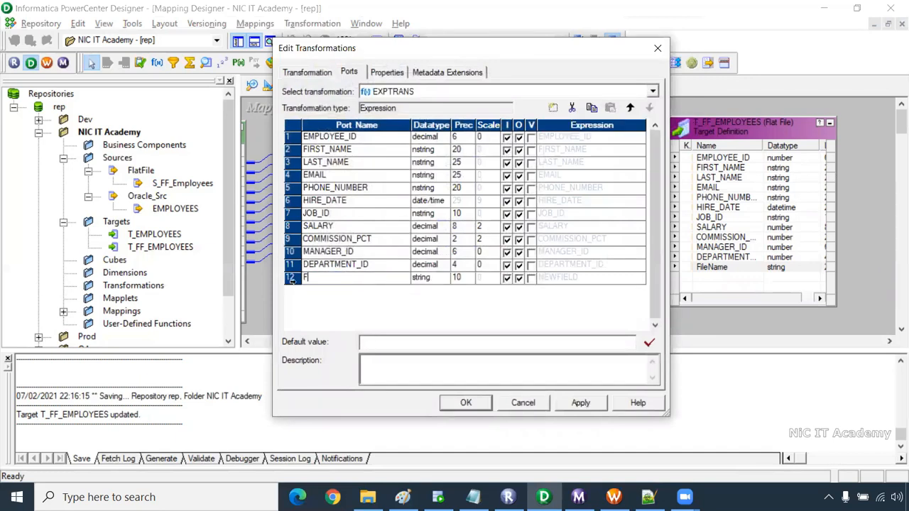
text(le_name)
click(461, 280)
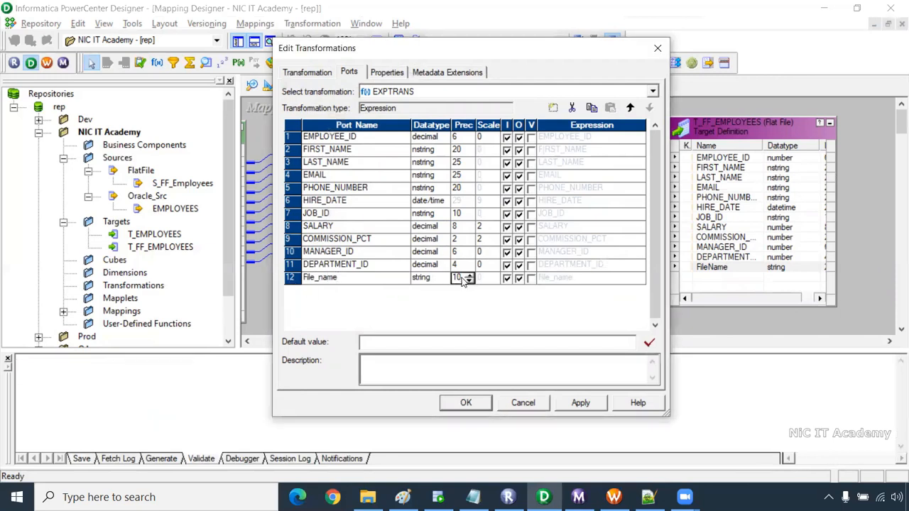
text(0)
click(506, 278)
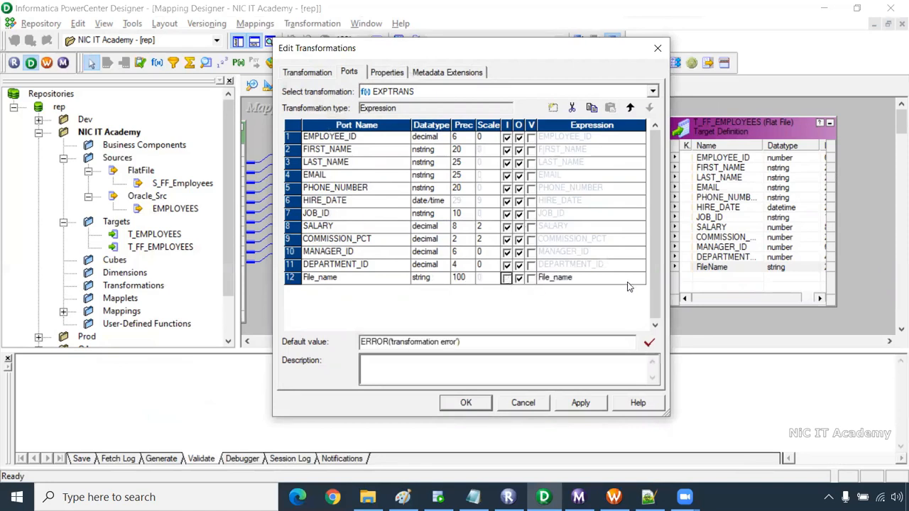
Replace the File_name port's expression with the quoted prefix 'T_FF_Employees_' followed by the || concatenation operator
click(639, 279)
click(642, 279)
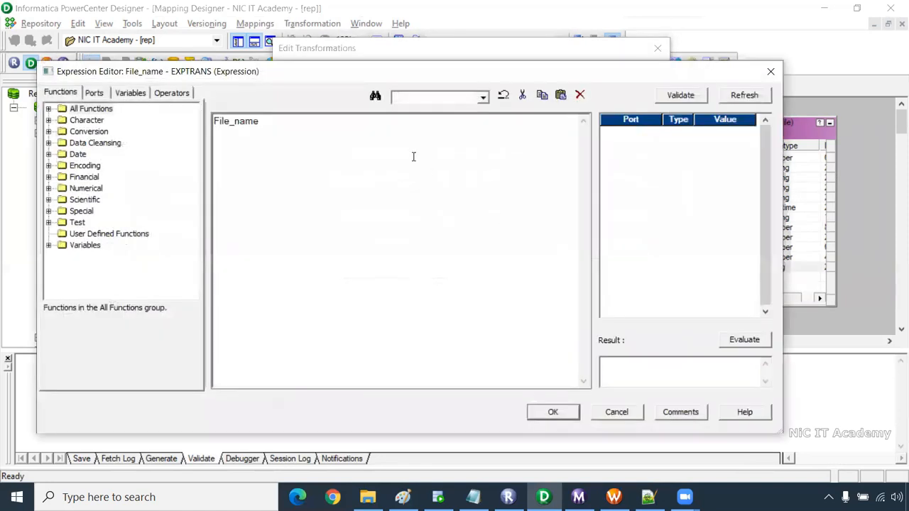
key(ctrl+a)
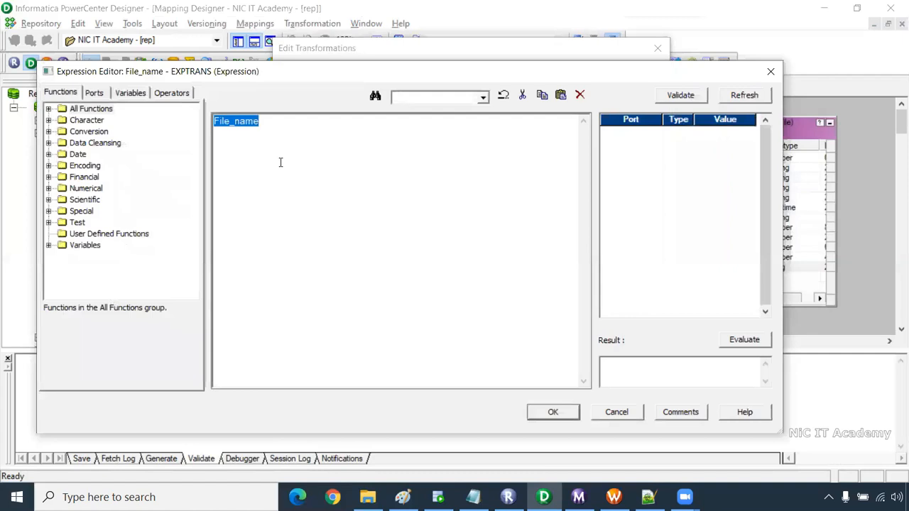
text(T_Employees_)
click(223, 122)
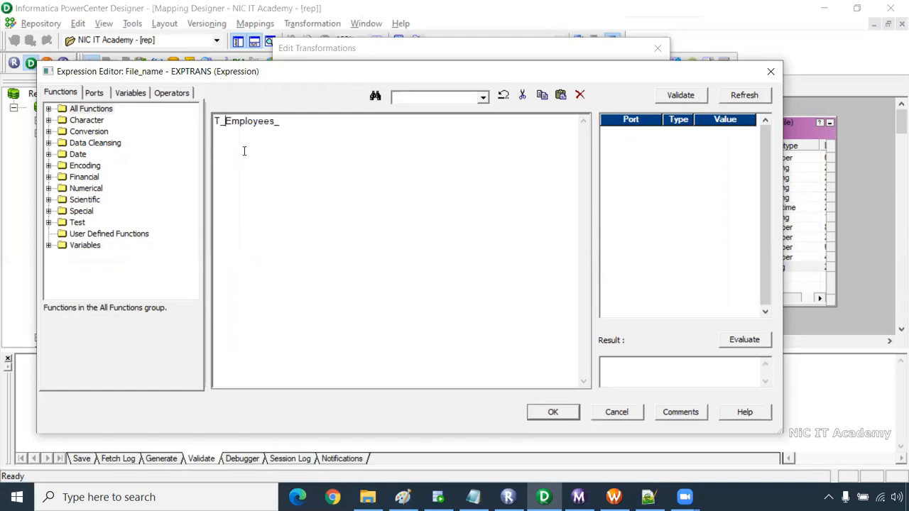
text(FF_)
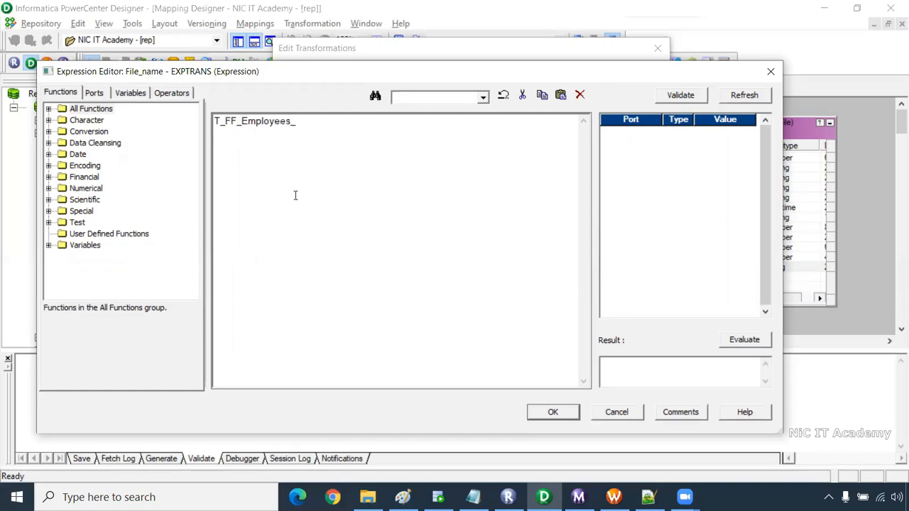
drag(214, 121, 298, 121)
click(298, 121)
click(215, 122)
text(')
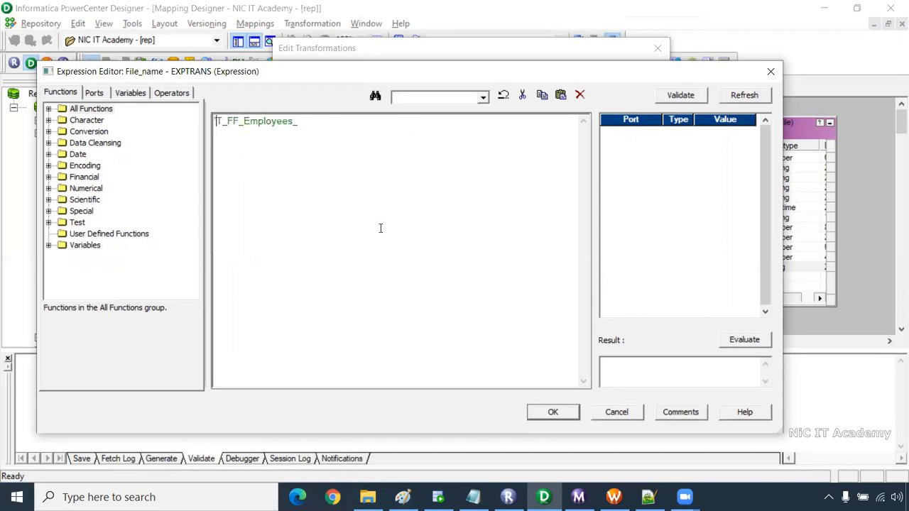
click(311, 127)
text(||)
Append the To_Char date function to the File_name expression with Systimestamp as its argument
click(48, 154)
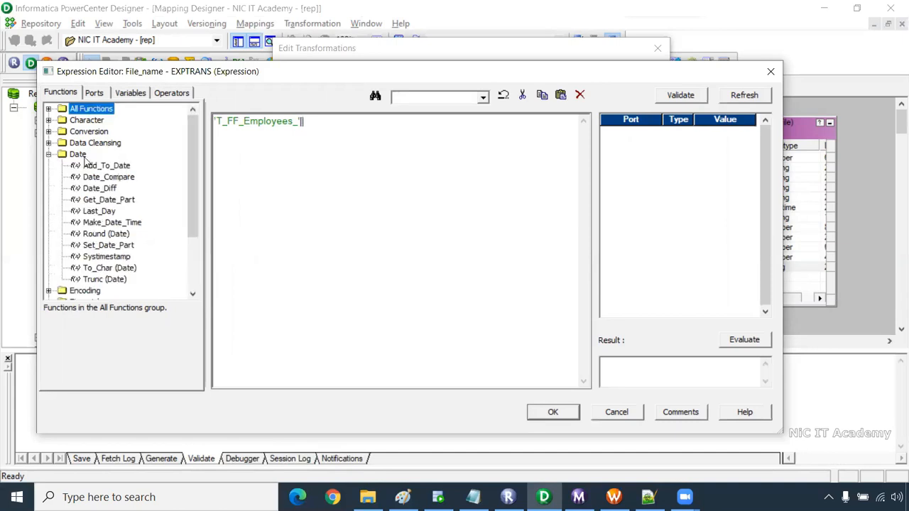
click(106, 269)
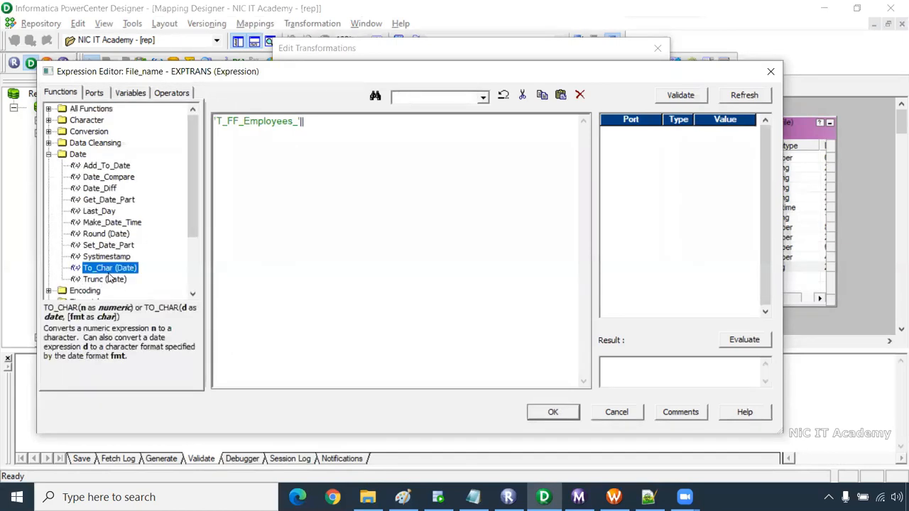
double_click(110, 270)
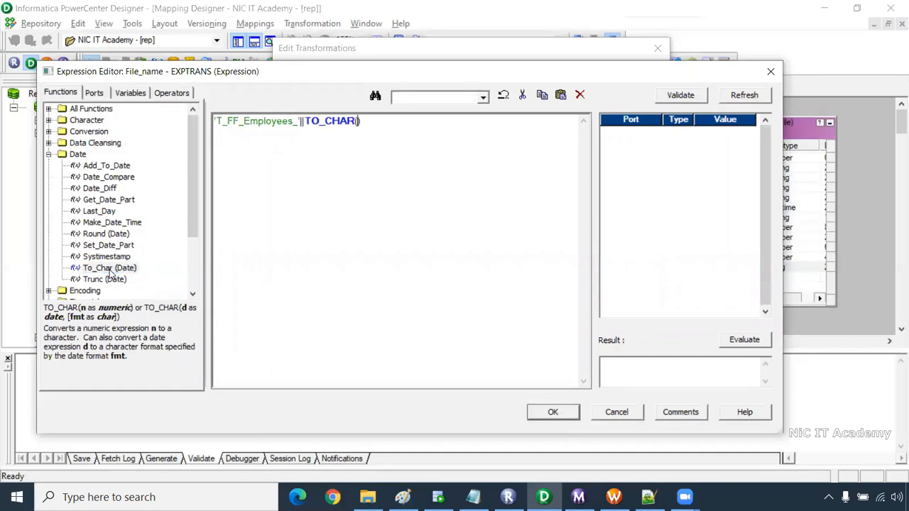
drag(214, 121, 303, 121)
click(359, 122)
click(48, 153)
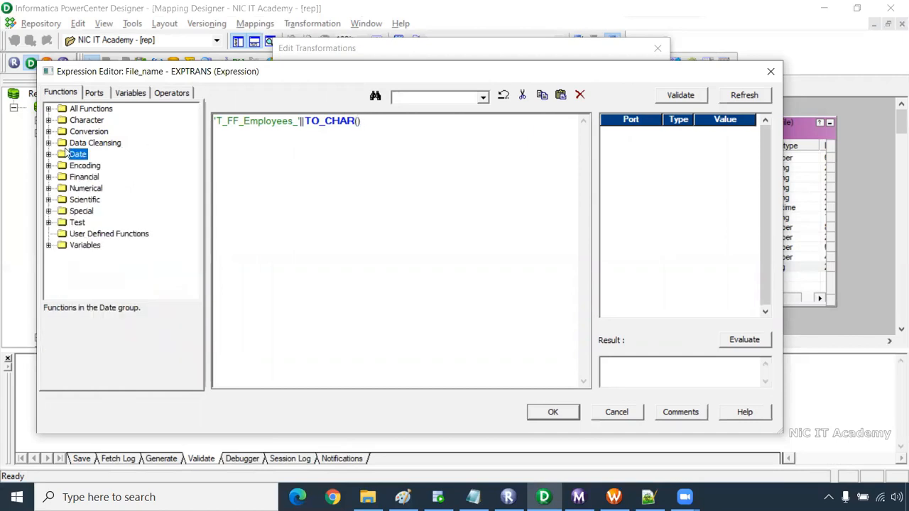
click(49, 155)
click(114, 258)
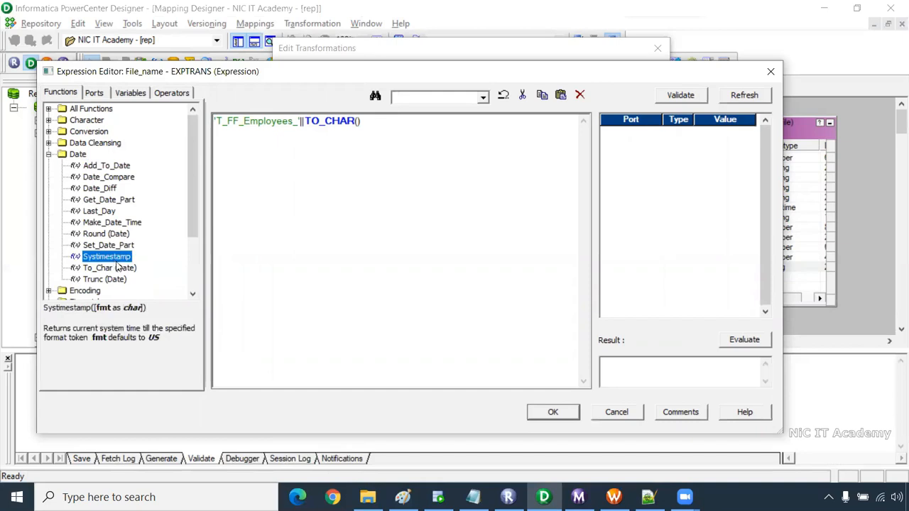
double_click(120, 259)
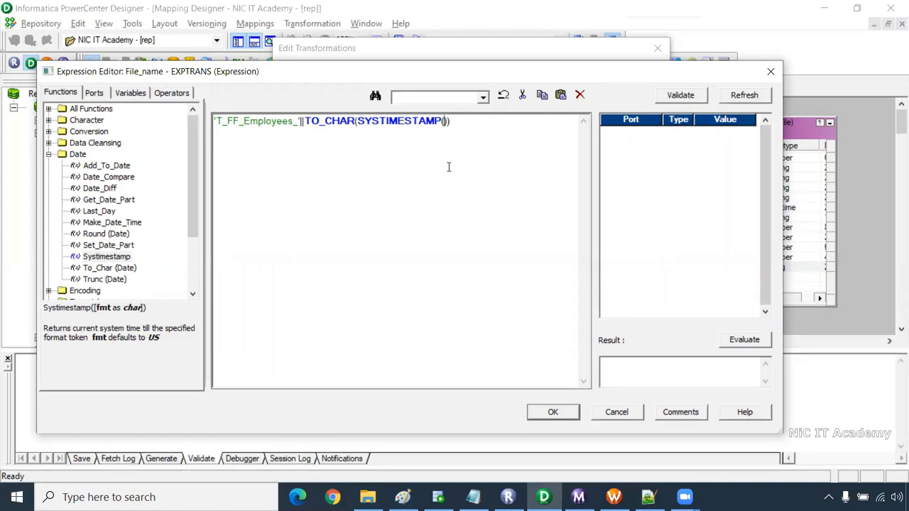
Give TO_CHAR the format 'MMDDYYYYHH24MISS' and append ||'.csv' to the end of the File_name expression
key(Right)
text(,'MMDDYYYY)
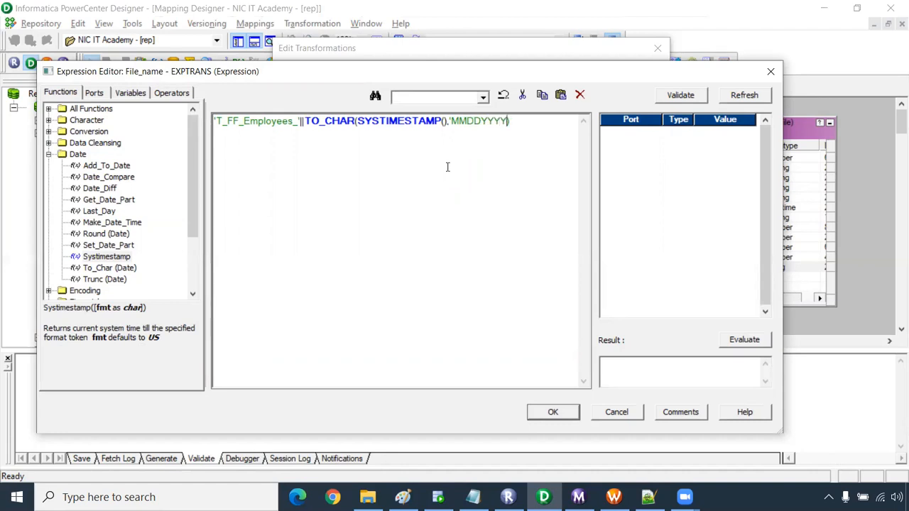
text(HH)
text(@$)
key(BackSpace)
key(BackSpace)
text(24MISS')
click(560, 126)
text(||'.csv')
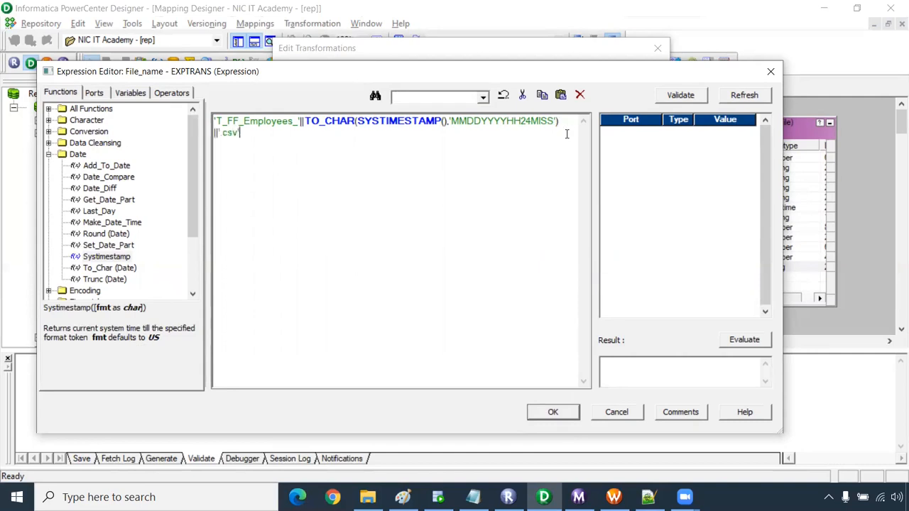
Copy the full File_name expression into the Notepad notes below the $PMTargetFileDir path and highlight its prefix, date format and extension
key(ctrl+a)
key(ctrl+c)
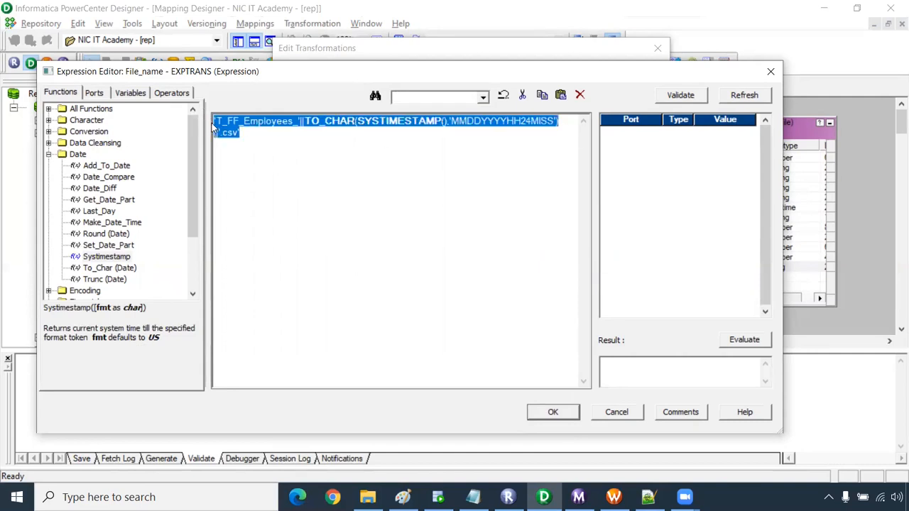
key(alt+Tab)
click(181, 329)
key(Return)
key(ctrl+v)
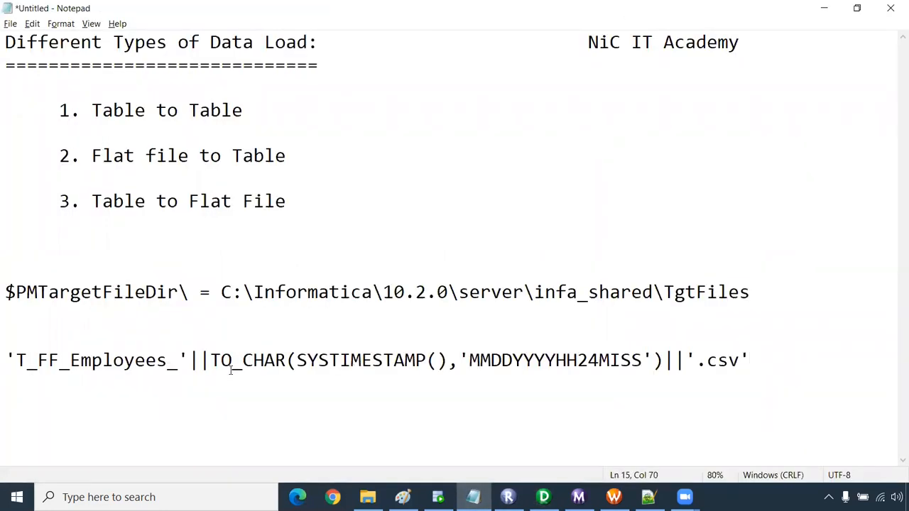
drag(9, 356, 210, 360)
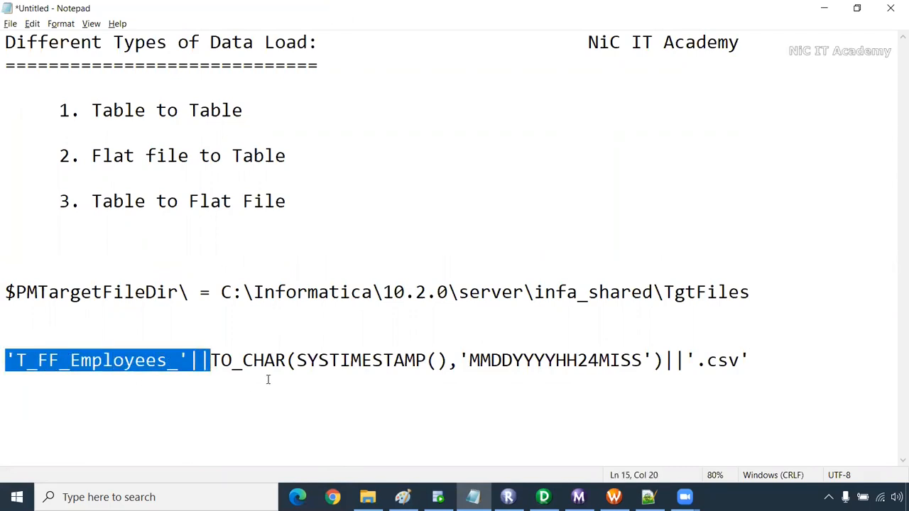
drag(643, 360, 469, 361)
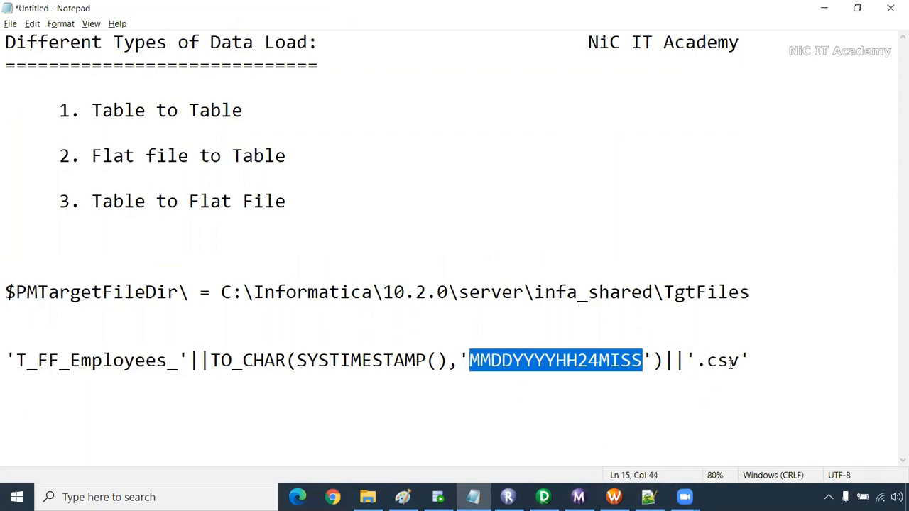
drag(739, 360, 710, 362)
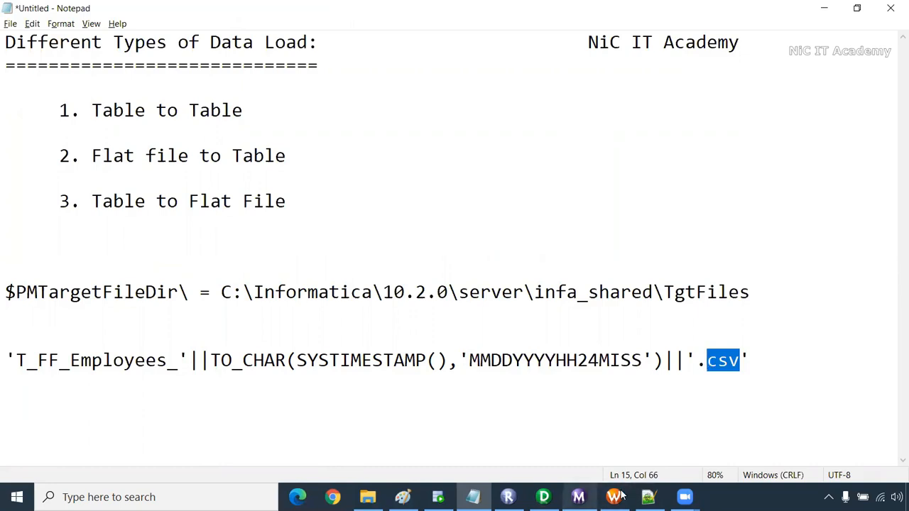
mouse_move(648, 497)
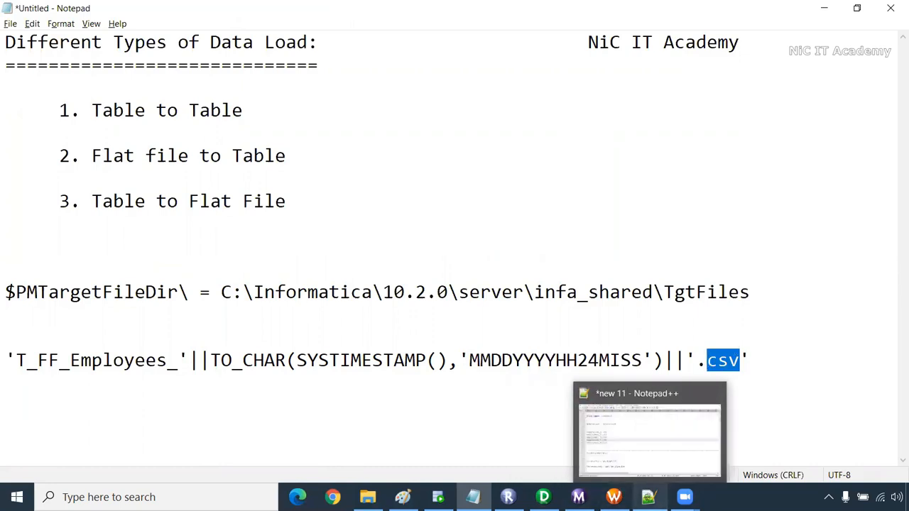
Return to PowerCenter Designer, accept the File_name expression, apply the EXPTRANS changes and close its editor
click(543, 497)
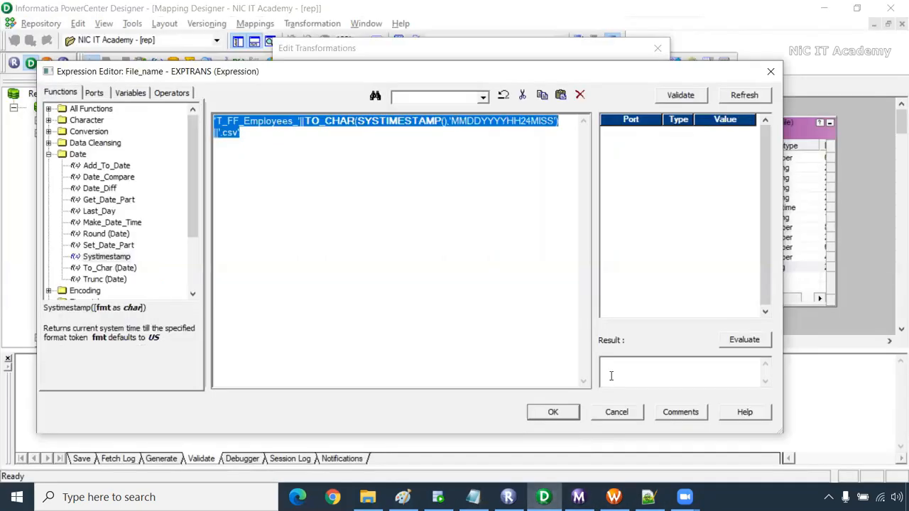
click(553, 414)
click(596, 402)
click(484, 406)
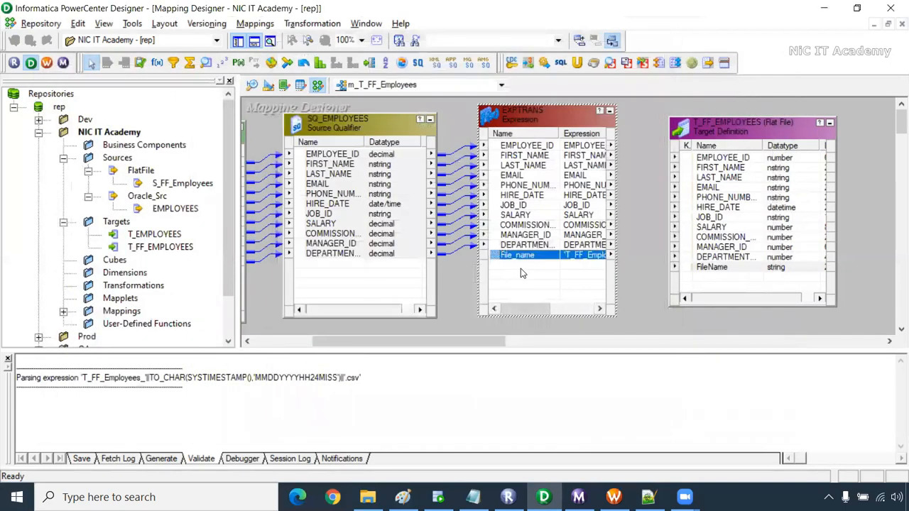
Link all EXPTRANS ports to the matching T_FF_EMPLOYEES columns, with File_name feeding FileName, and select that last link
shift+click(513, 147)
drag(512, 147, 713, 159)
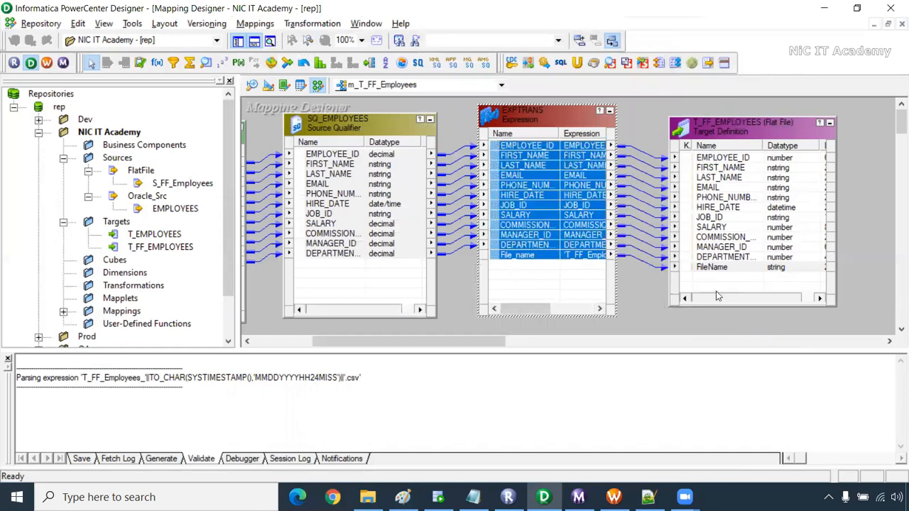
click(649, 264)
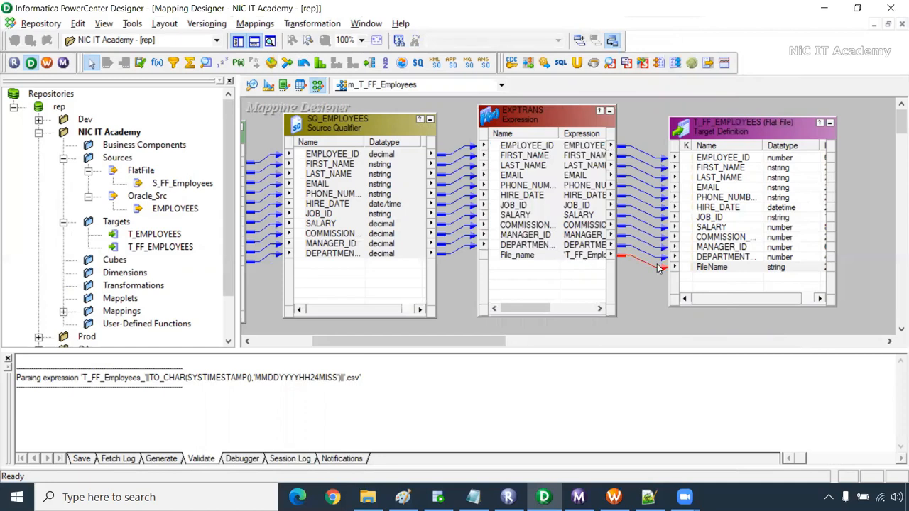
Save the m_T_FF_Employees mapping, then switch to Workflow Manager and refresh the mapping in session s_m_T_FF_Employees
key(ctrl+s)
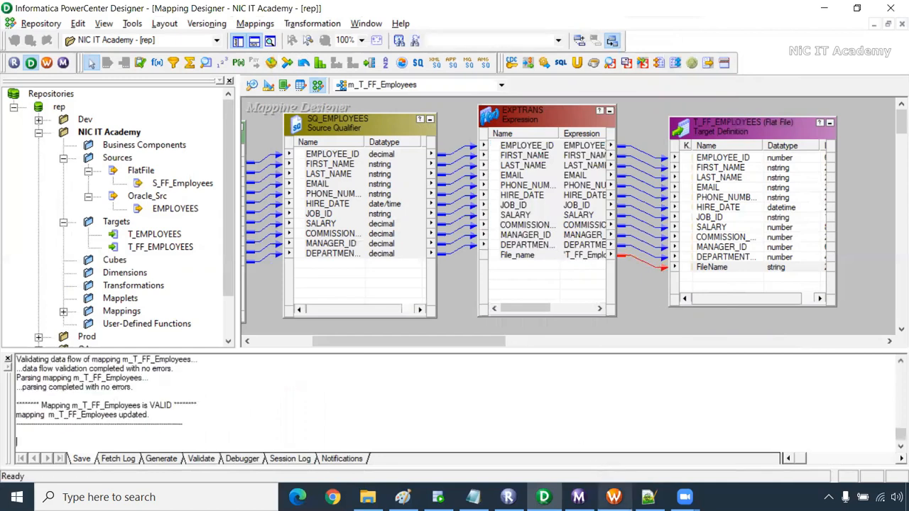
click(613, 497)
right_click(431, 140)
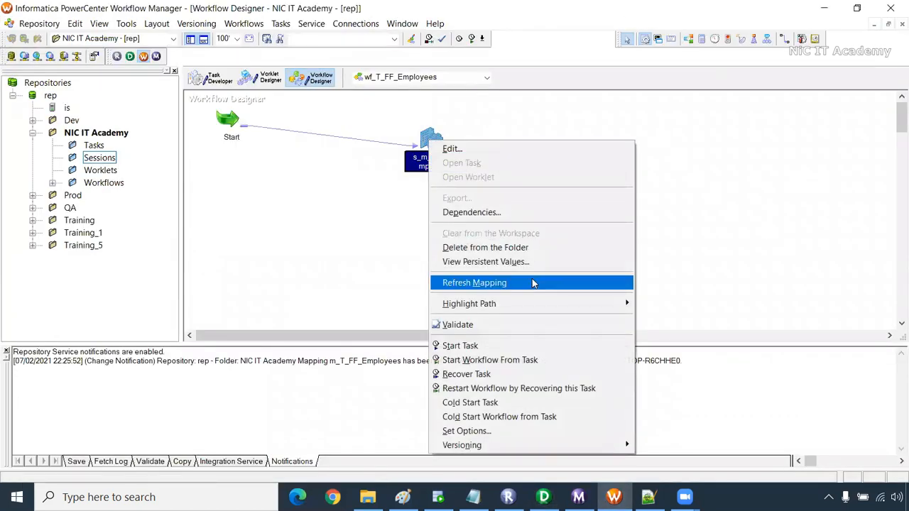
click(474, 282)
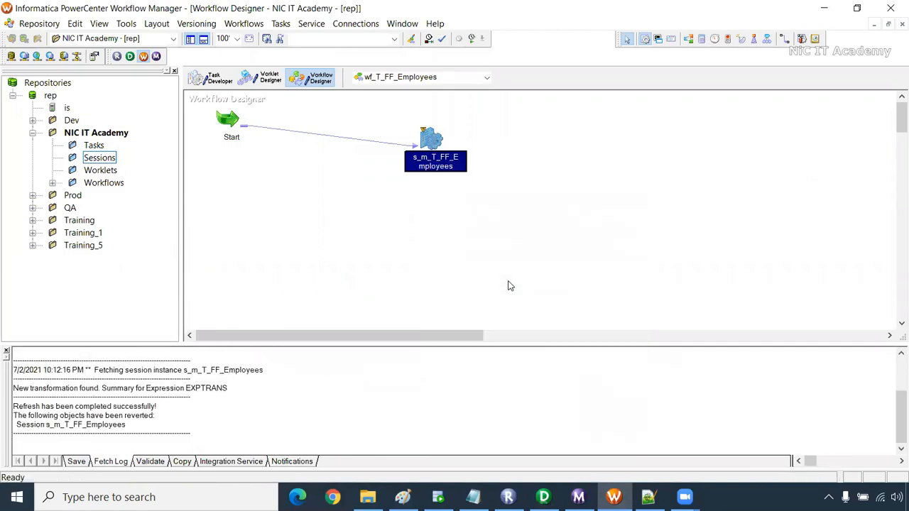
Save the wf_T_FF_Employees workflow and start it
key(ctrl+s)
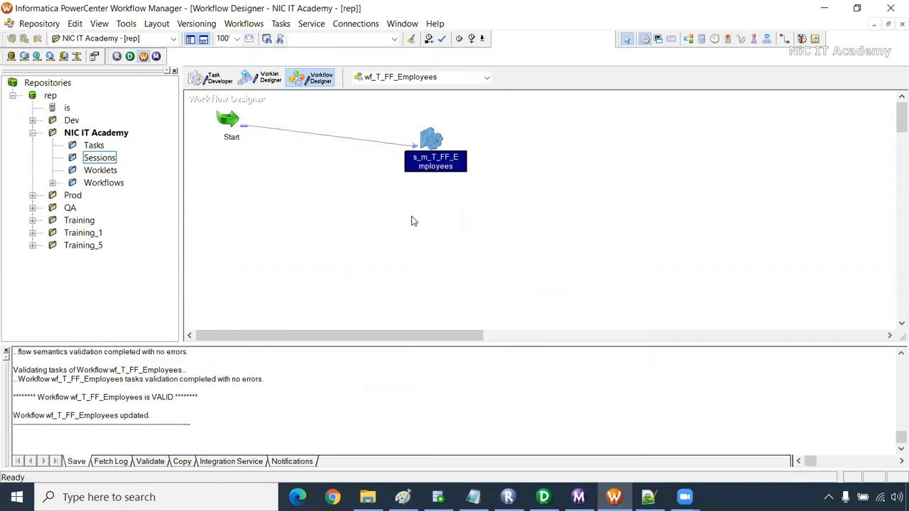
right_click(412, 221)
click(483, 360)
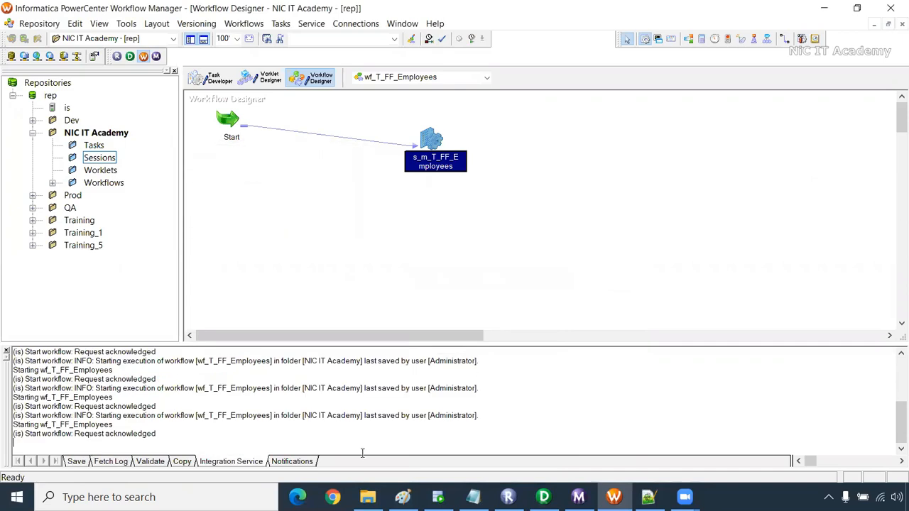
Check the newest s_m_T_FF_Employees run in Workflow Monitor and select its timestamped output file in the TgtFiles folder
click(367, 497)
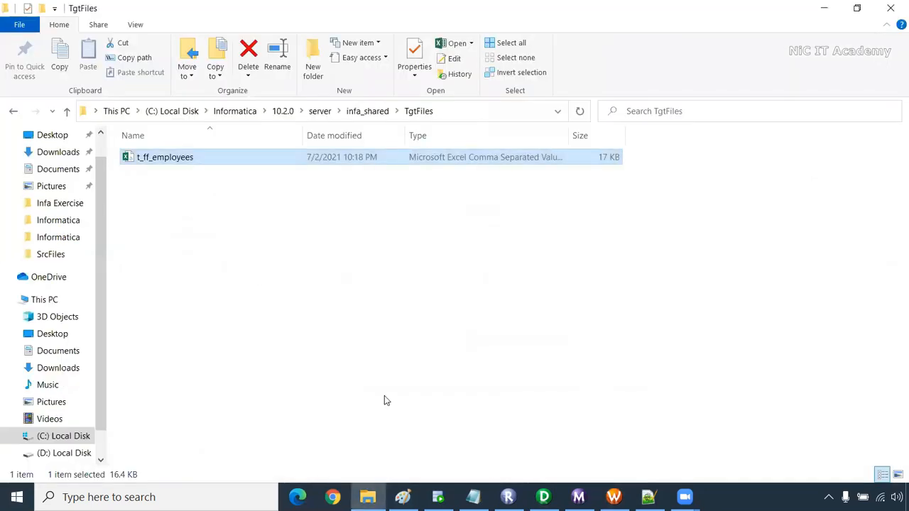
click(578, 497)
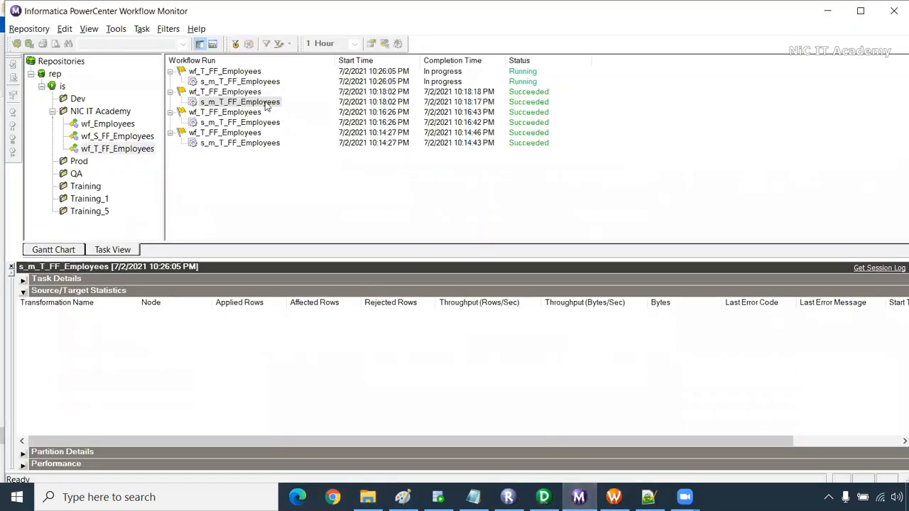
click(261, 82)
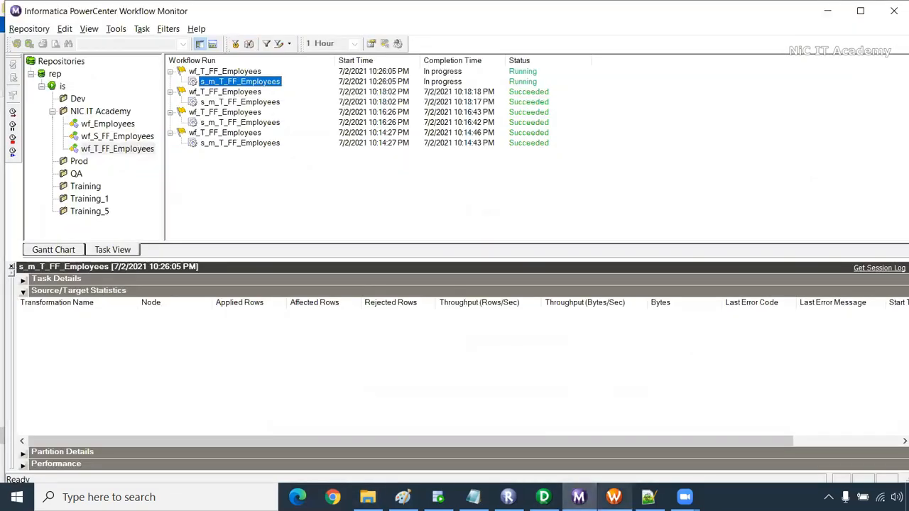
mouse_move(613, 497)
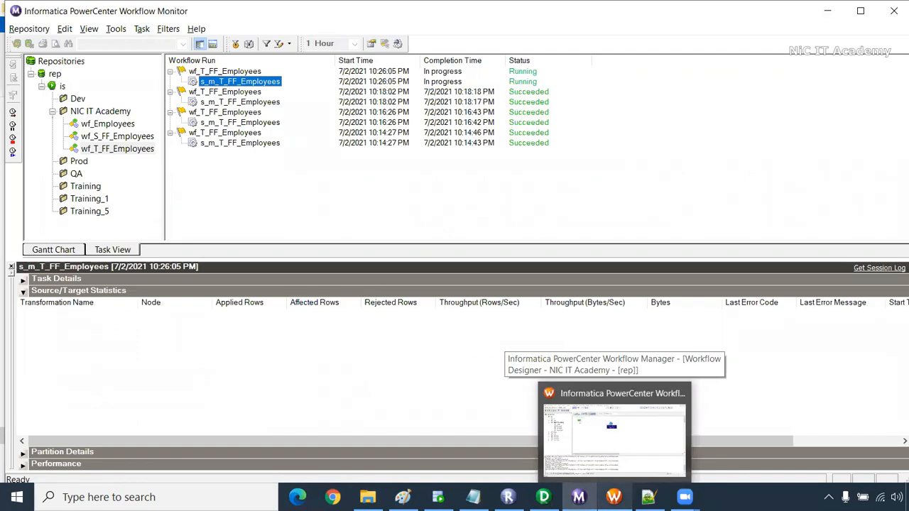
click(614, 433)
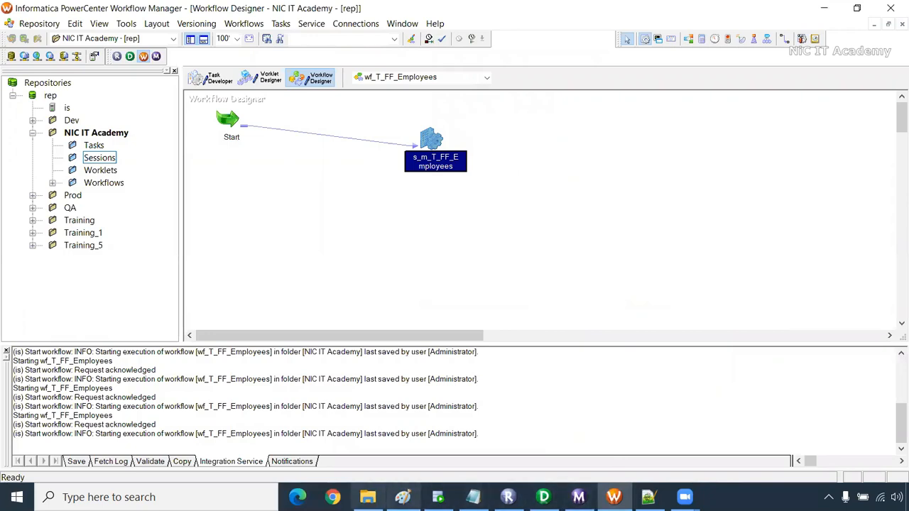
click(367, 496)
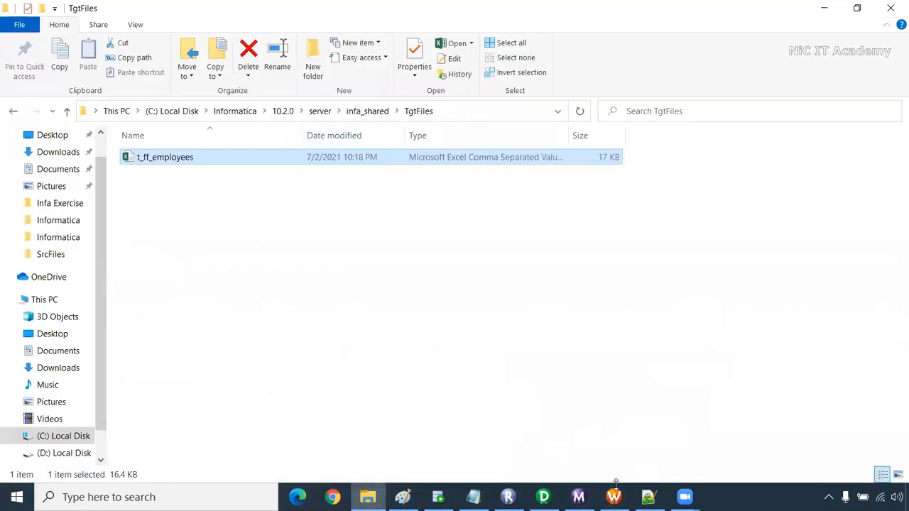
click(578, 497)
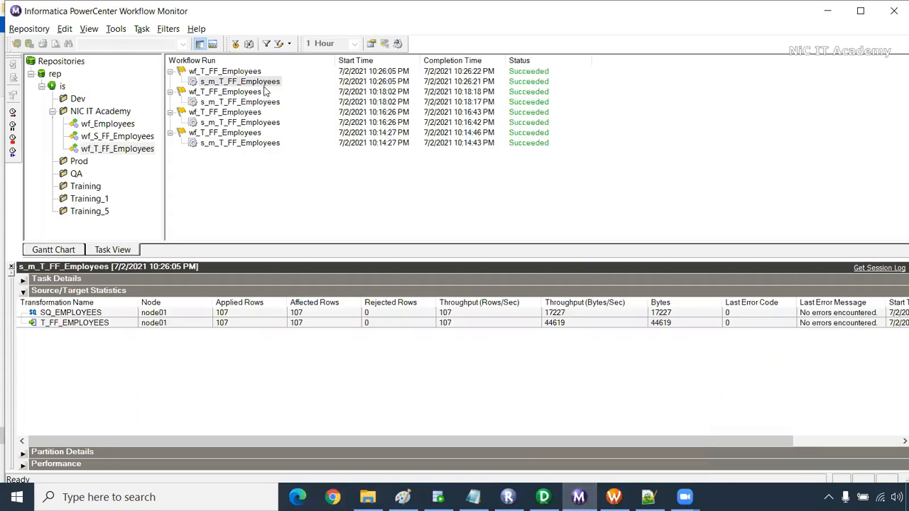
key(alt+Tab)
click(213, 173)
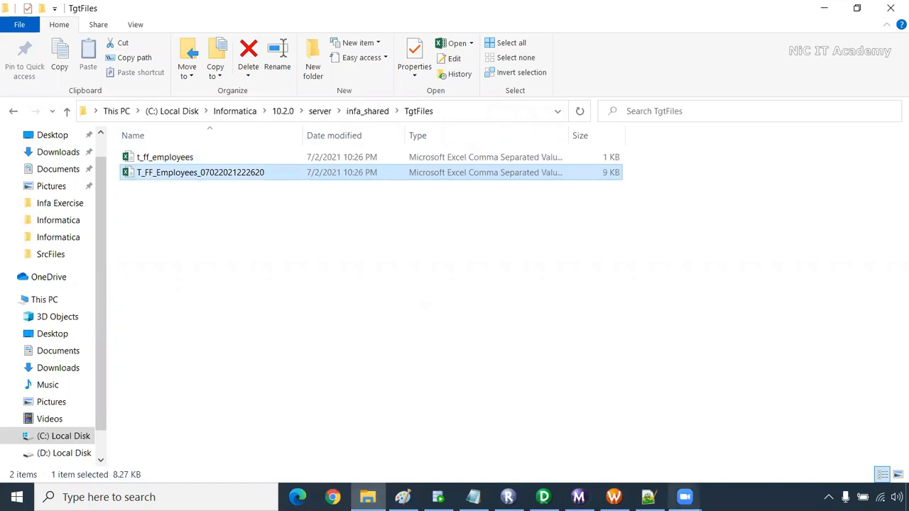
Return to Workflow Manager and start the wf_T_FF_Employees workflow a second time
click(614, 497)
right_click(429, 250)
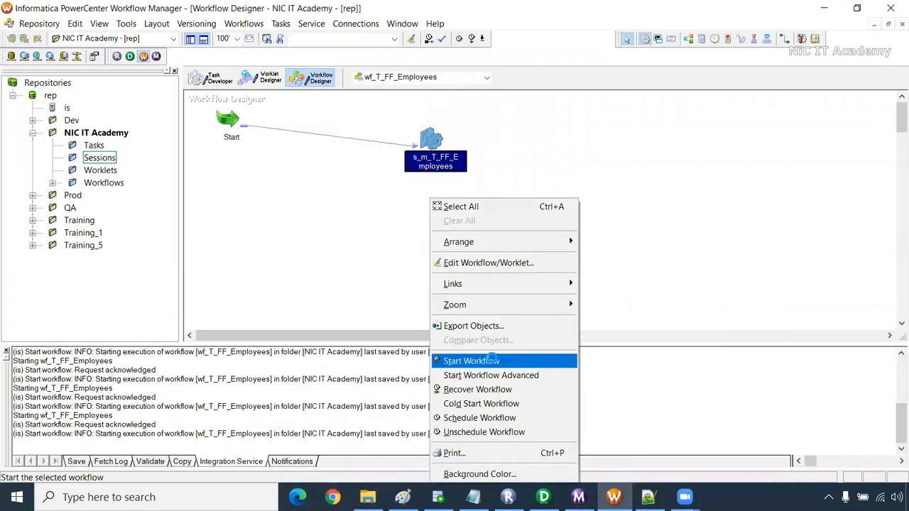
click(472, 362)
Check the second workflow run in Workflow Monitor and compare its new timestamped CSV with the earlier one in the TgtFiles folder
key(alt+Tab)
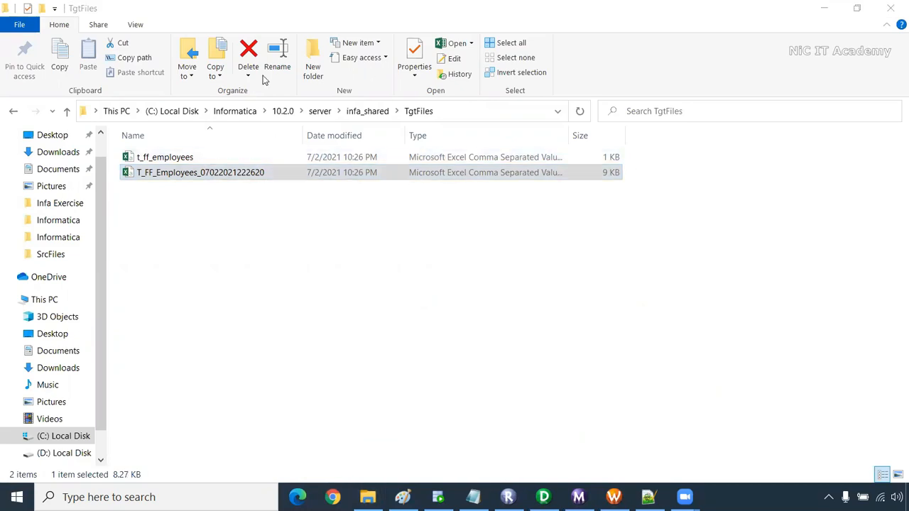
key(alt+tab)
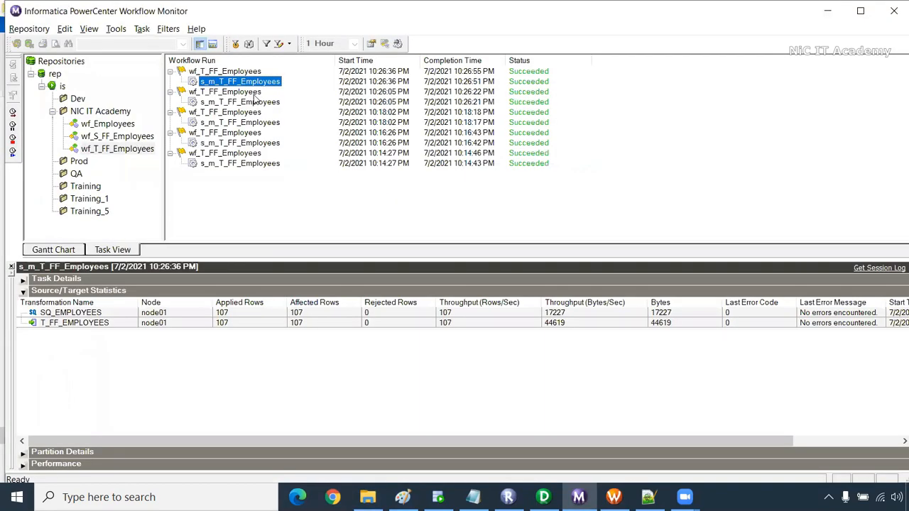
key(alt+tab)
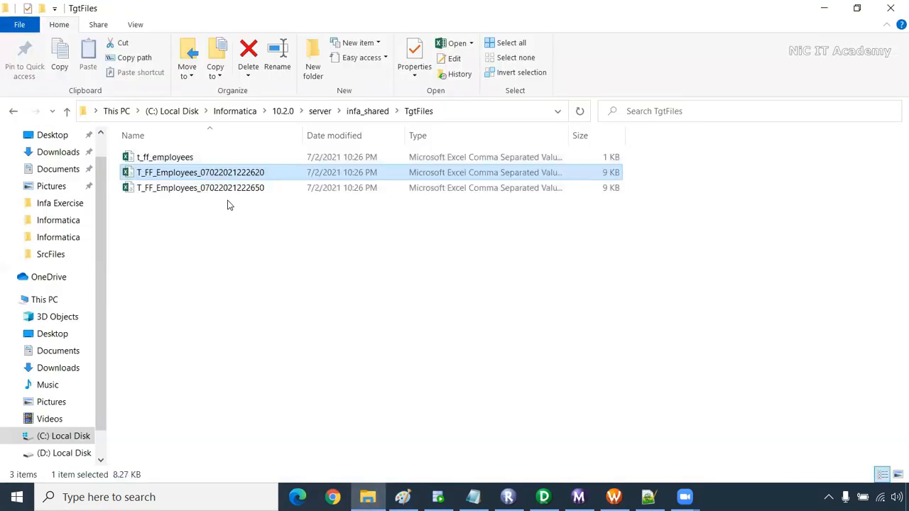
click(216, 187)
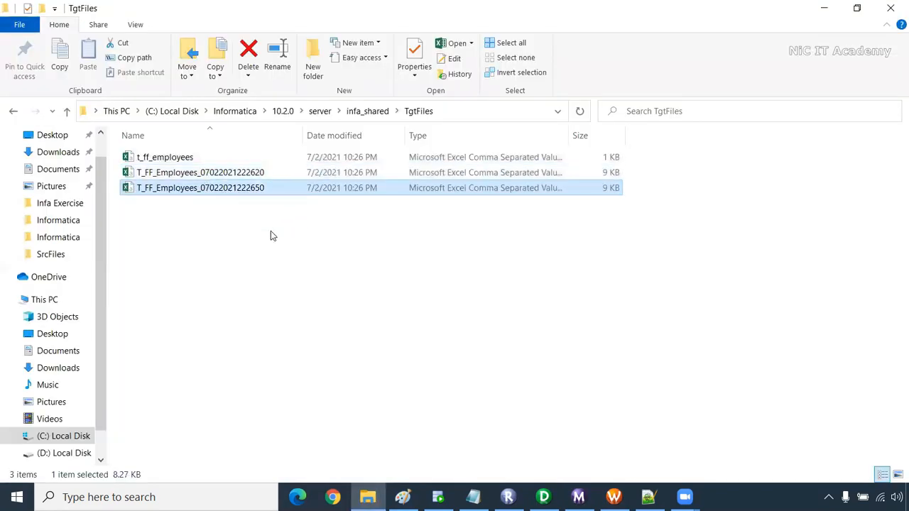
right_click(252, 192)
click(217, 199)
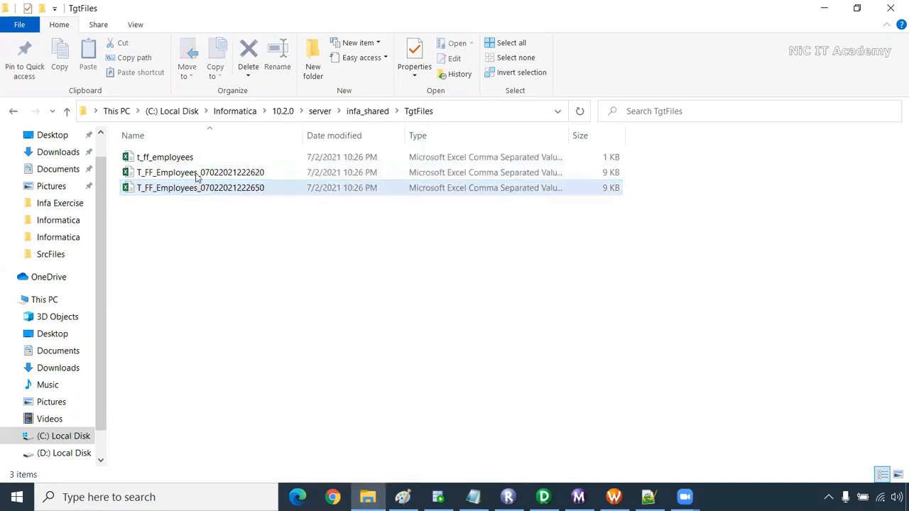